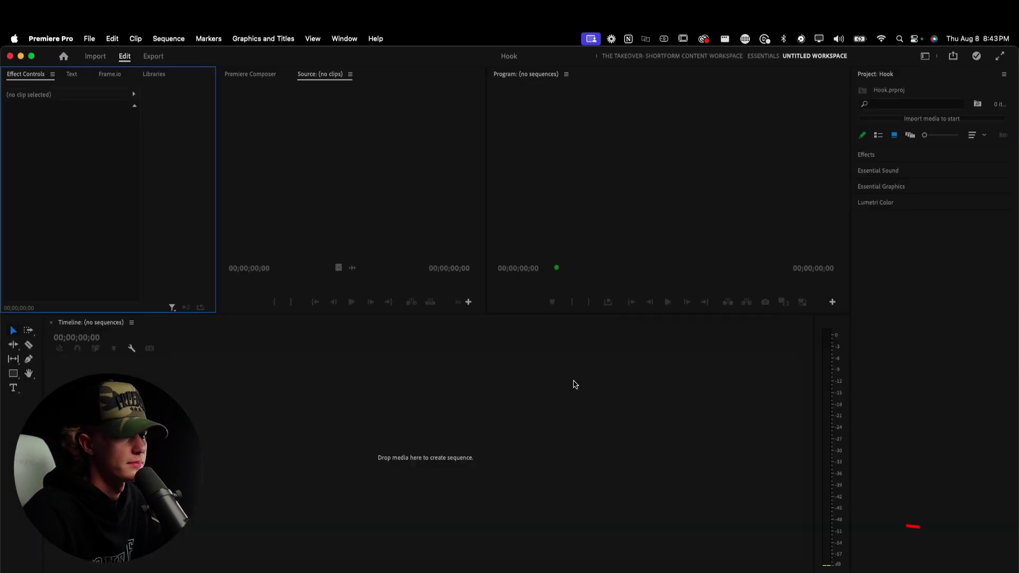
left_click(371, 168)
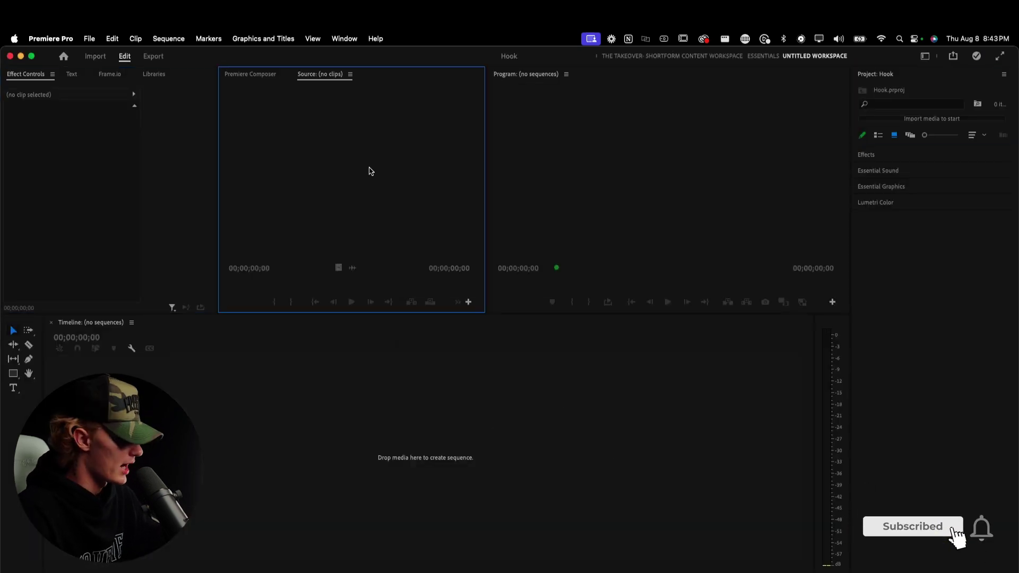
key("super+i")
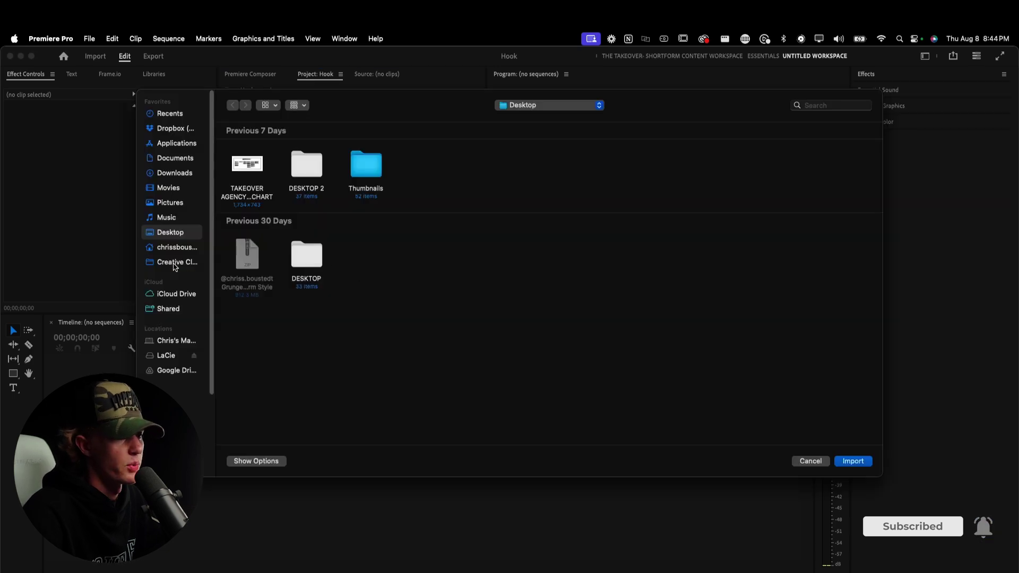
left_click(179, 359)
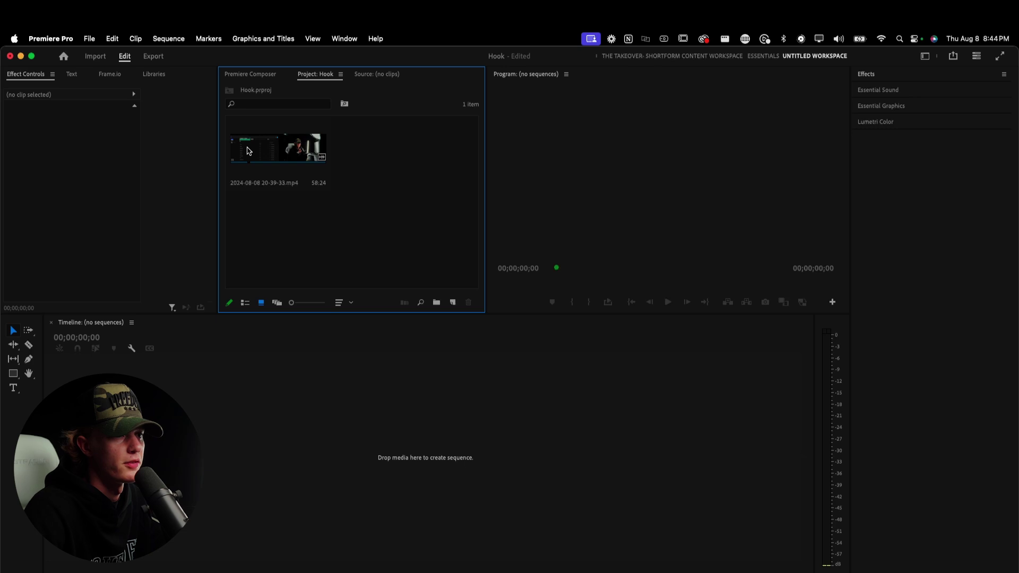
left_click_drag(249, 204, 170, 424)
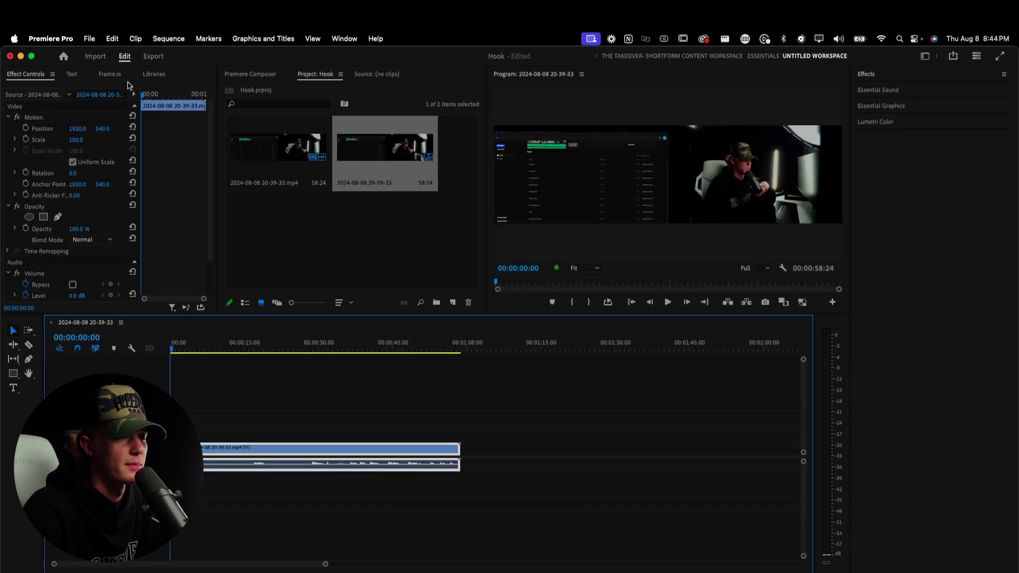
- Set the sequence frame size to 1080 by 1920, and reframe the clip on the speaker with scale 181 and horizontal position -852
left_click(168, 39)
left_click(198, 51)
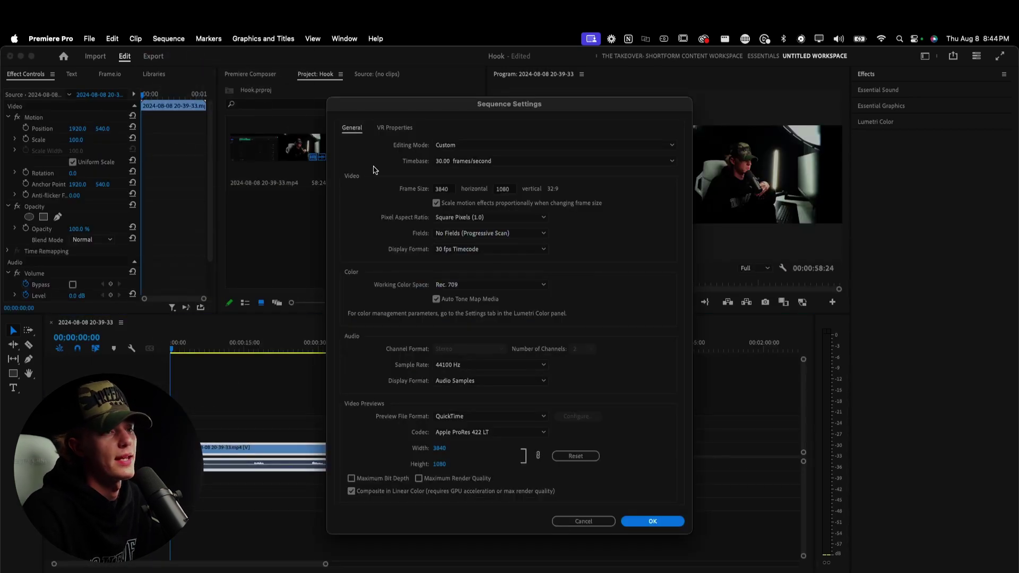
left_click(450, 189)
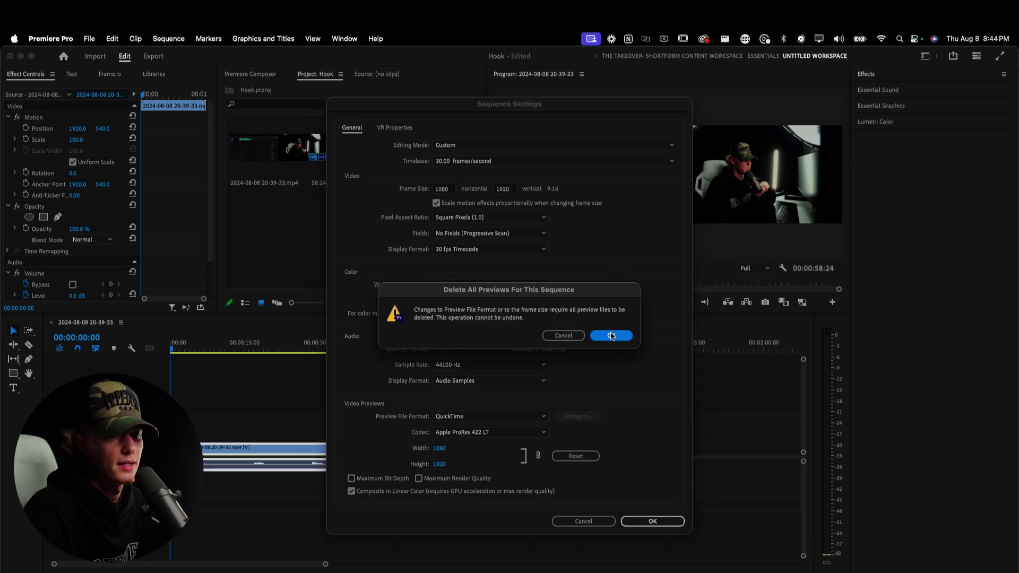
left_click(611, 336)
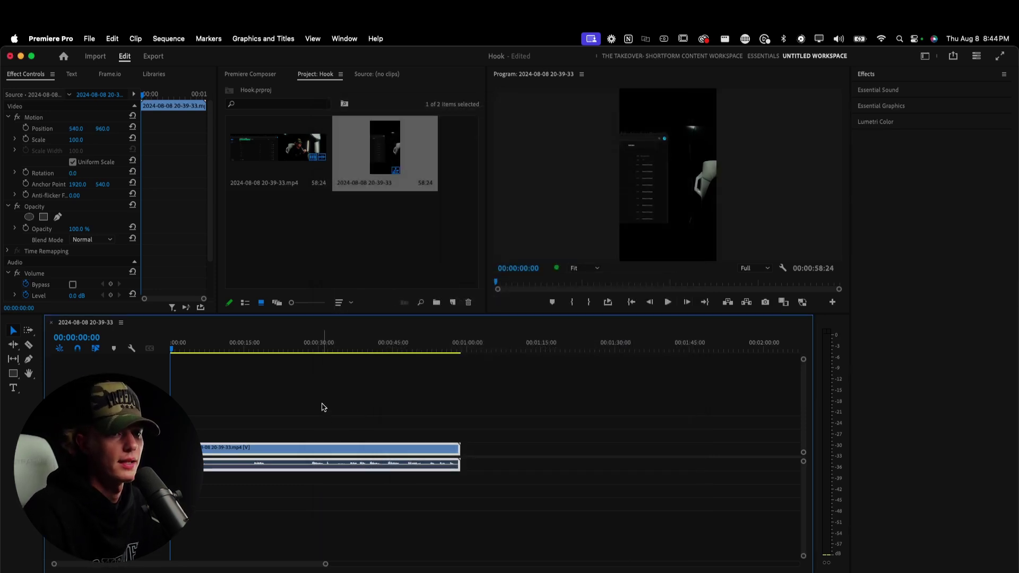
left_click_drag(75, 140, 10, 128)
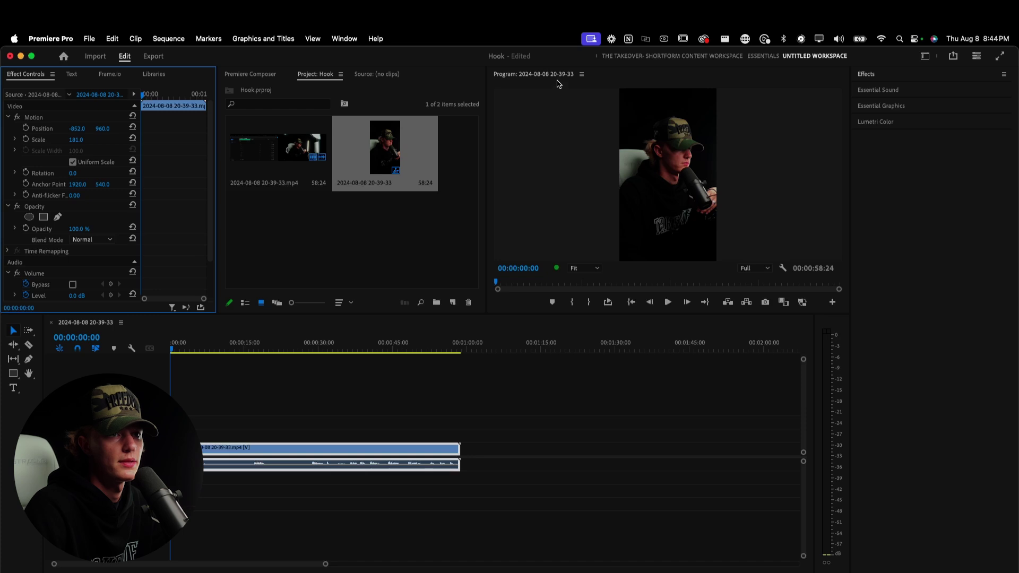
- Dock the Program monitor as a tall full-height panel and enlarge the audio track to show its waveform
left_click_drag(551, 75, 541, 158)
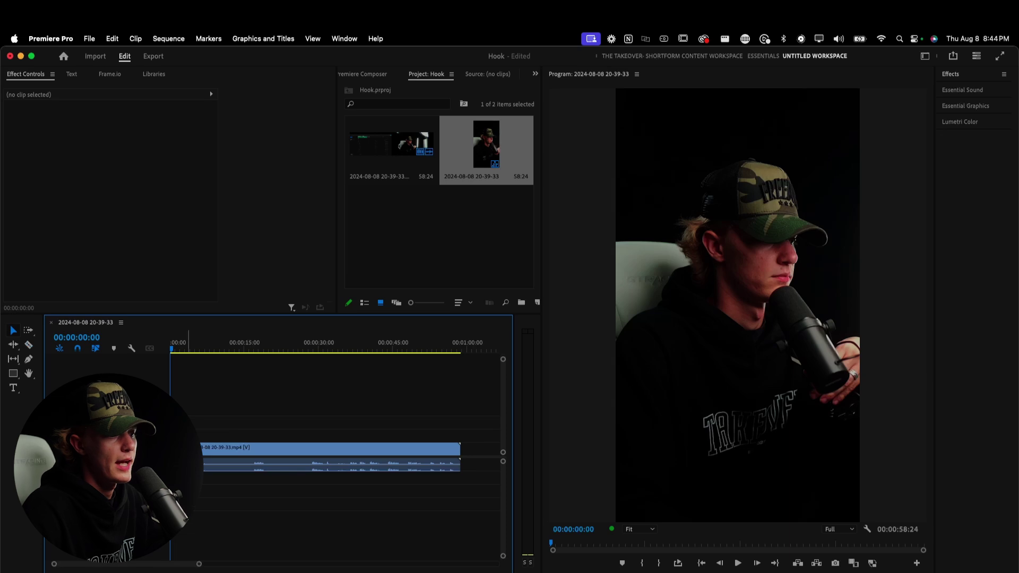
left_click_drag(159, 471, 159, 498)
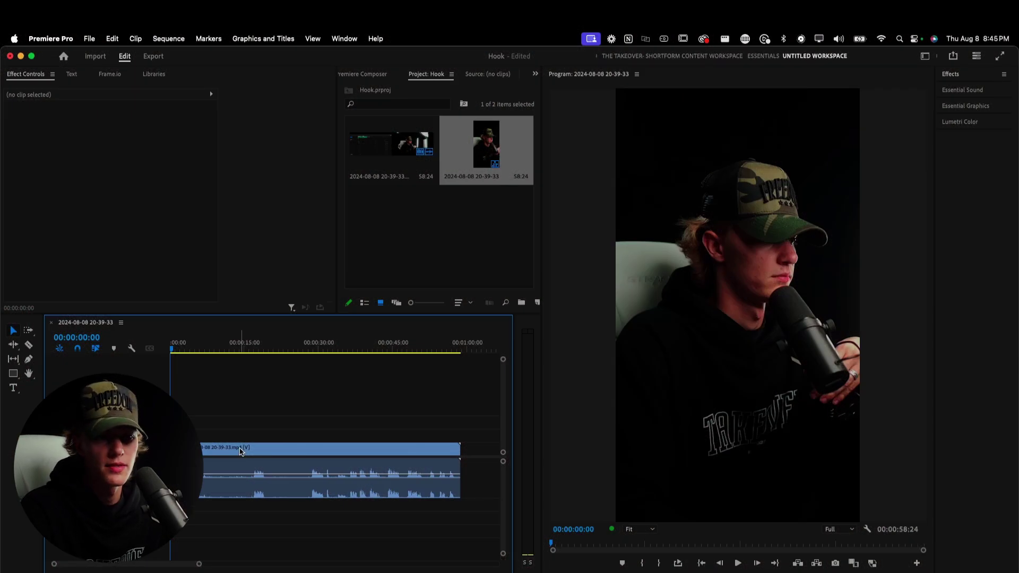
- Open the keyboard shortcut settings
left_click(52, 38)
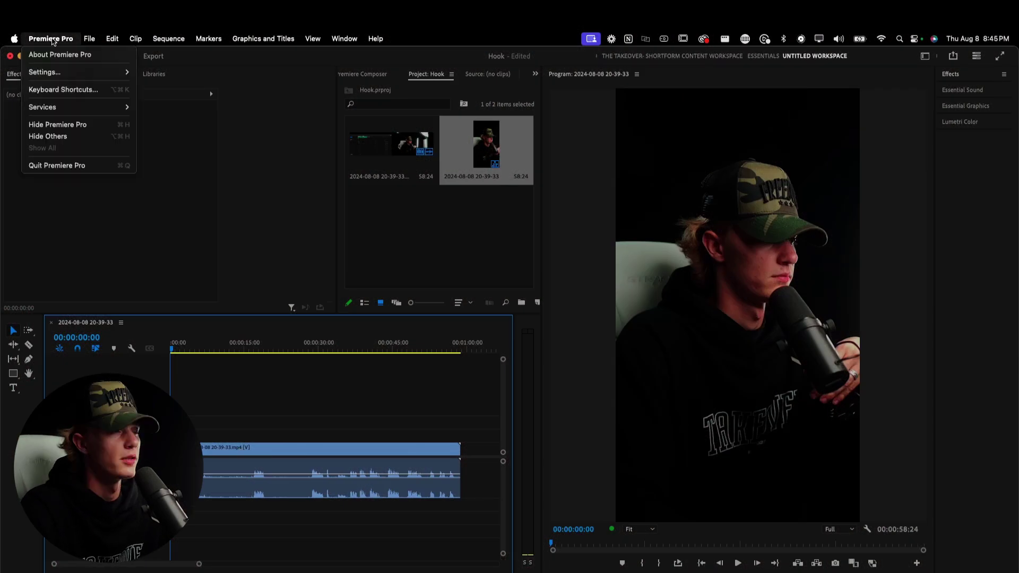
left_click(64, 91)
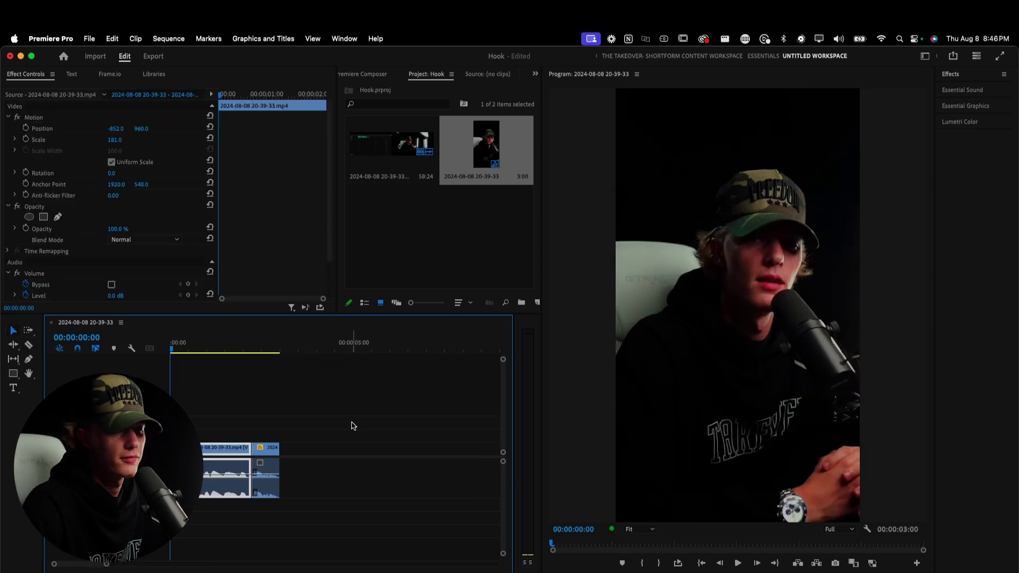
- Widen the effects panel group, search the effects for takeover, and apply the TakeOver- 1. AUDIO FIX preset to both timeline clips
left_click_drag(316, 475, 185, 445)
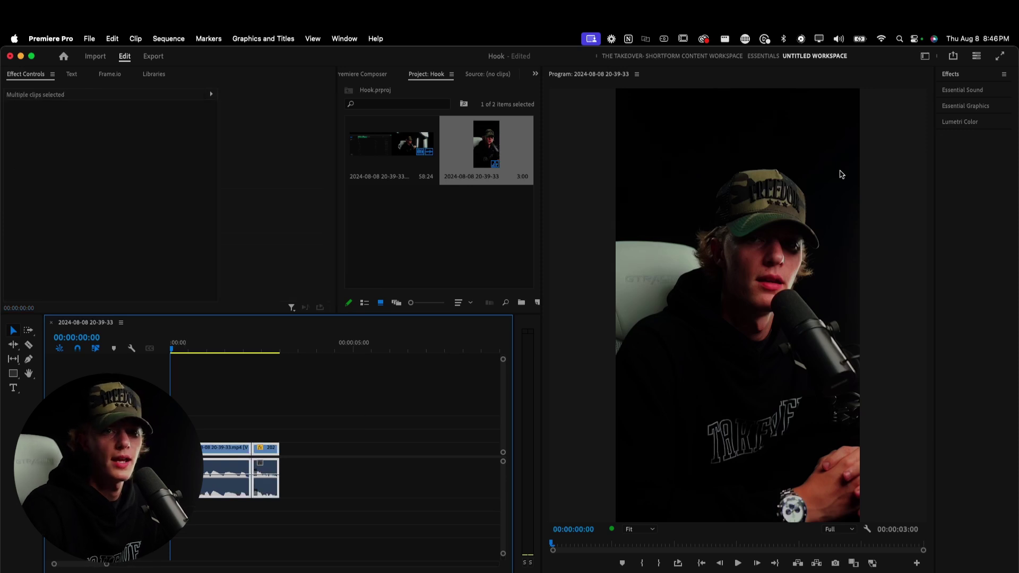
left_click_drag(933, 125, 825, 125)
left_click(850, 92)
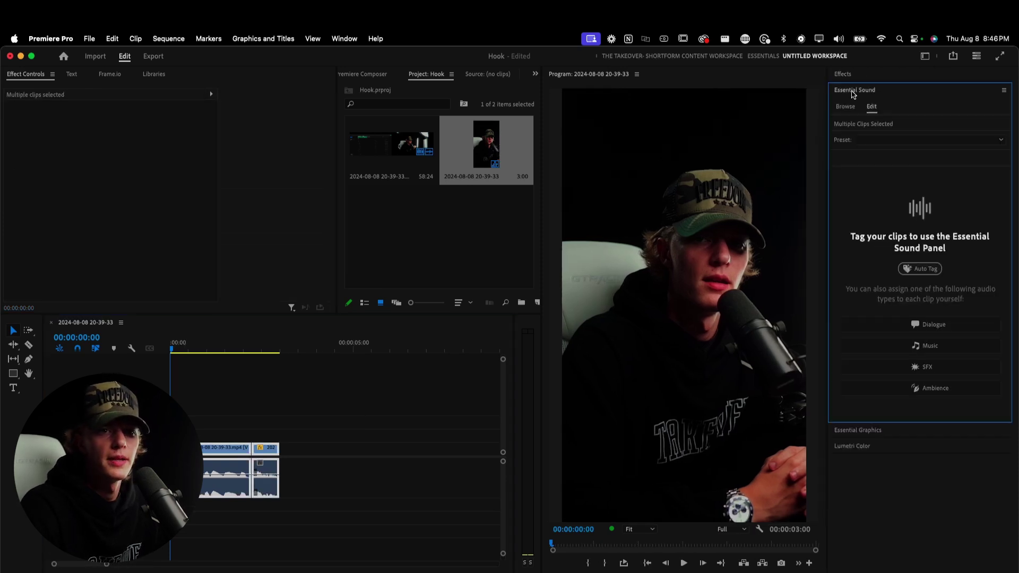
left_click(850, 75)
left_click(867, 89)
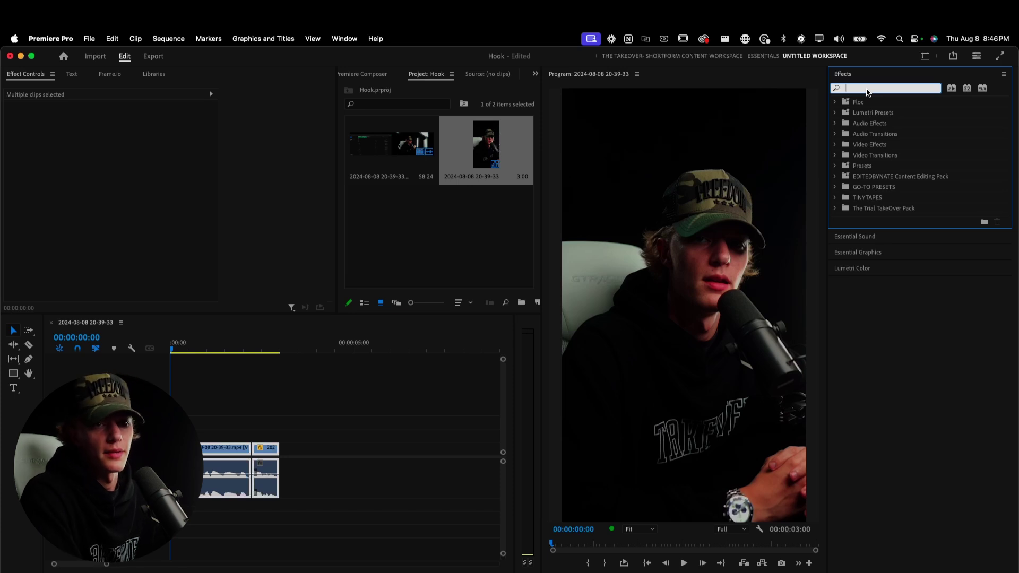
type("takeover")
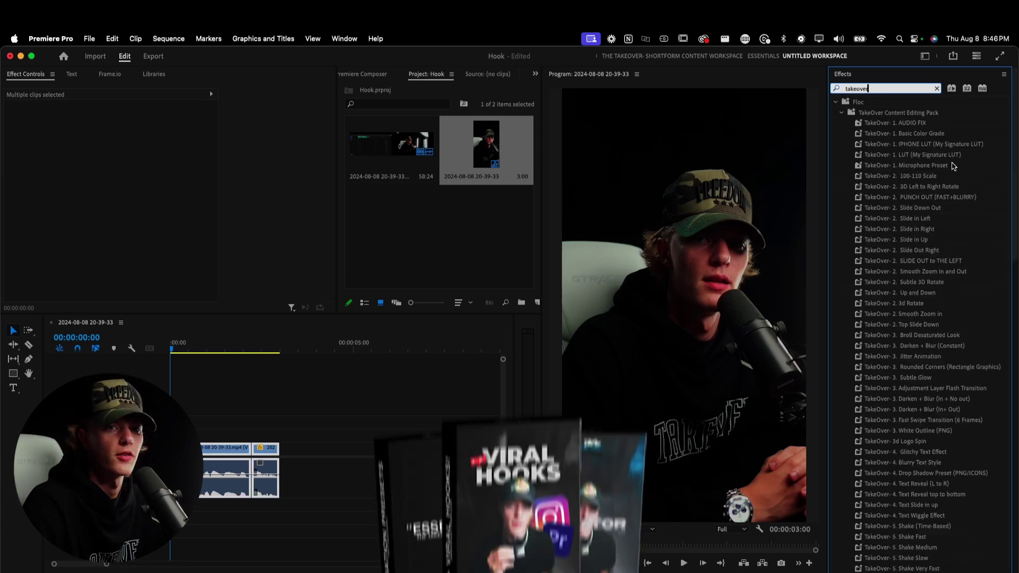
left_click(913, 123)
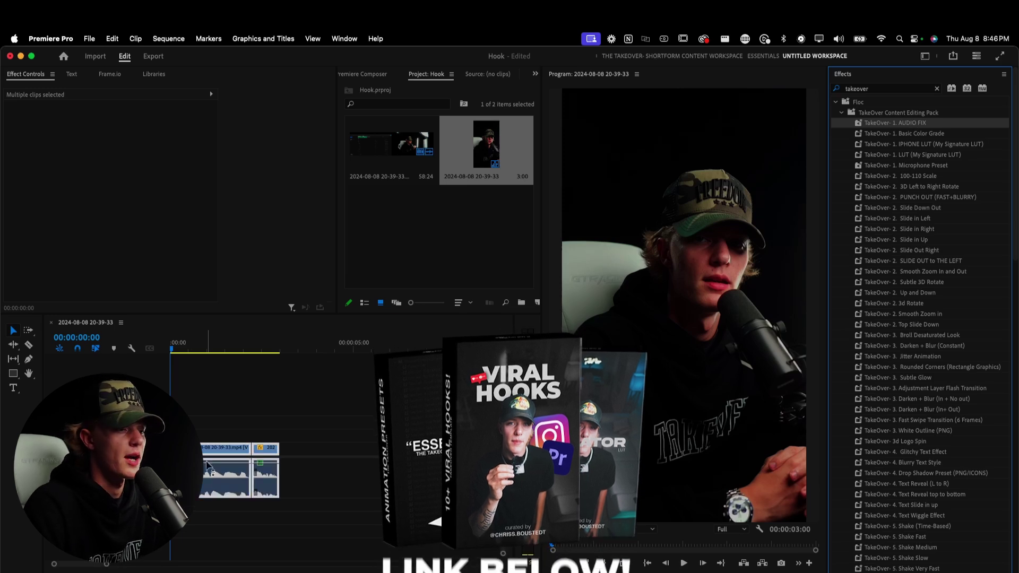
left_click(202, 419)
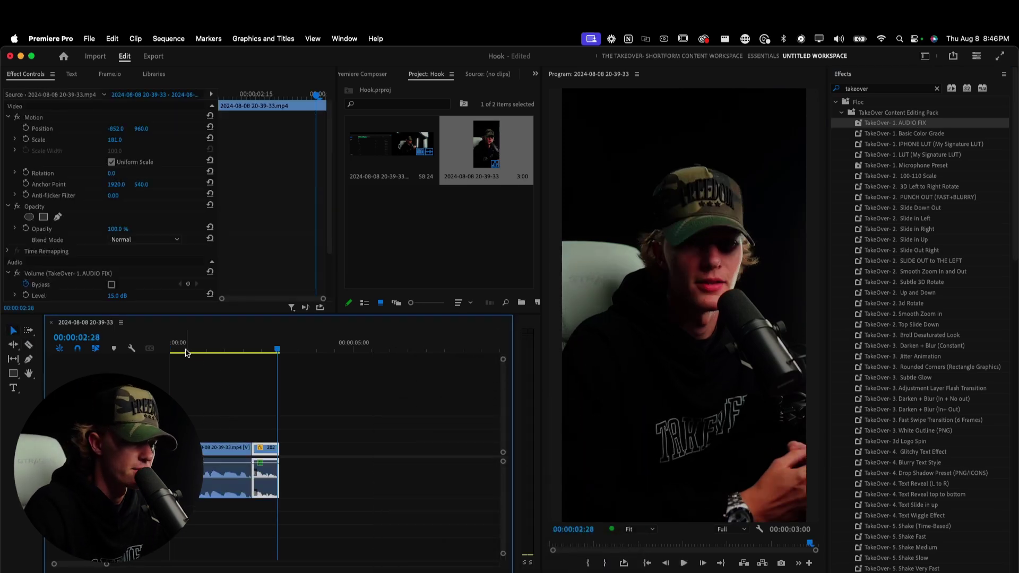
- Return the playhead to the sequence start and open the Essential Graphics editing controls
key("Home")
left_click(857, 74)
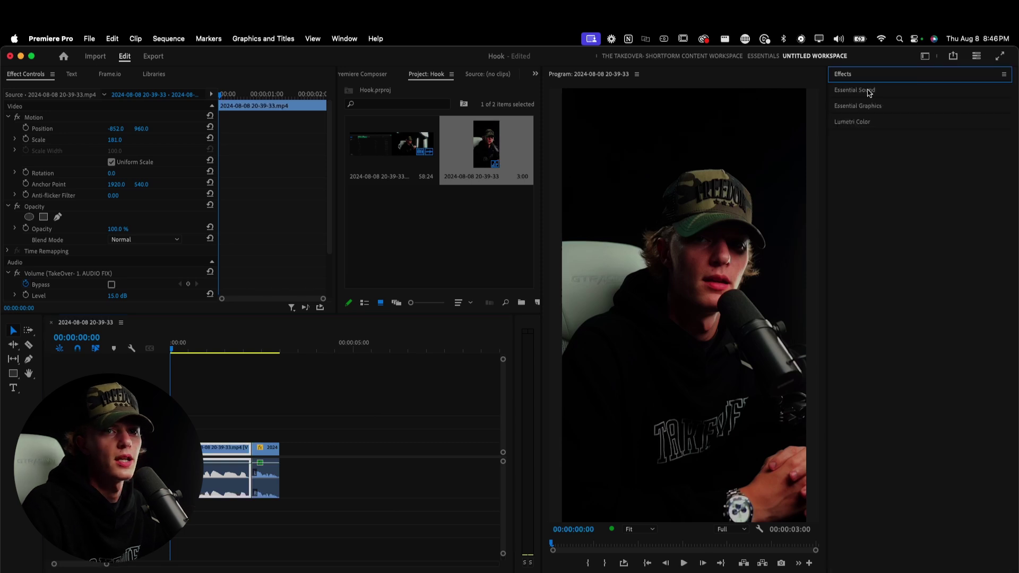
left_click(877, 107)
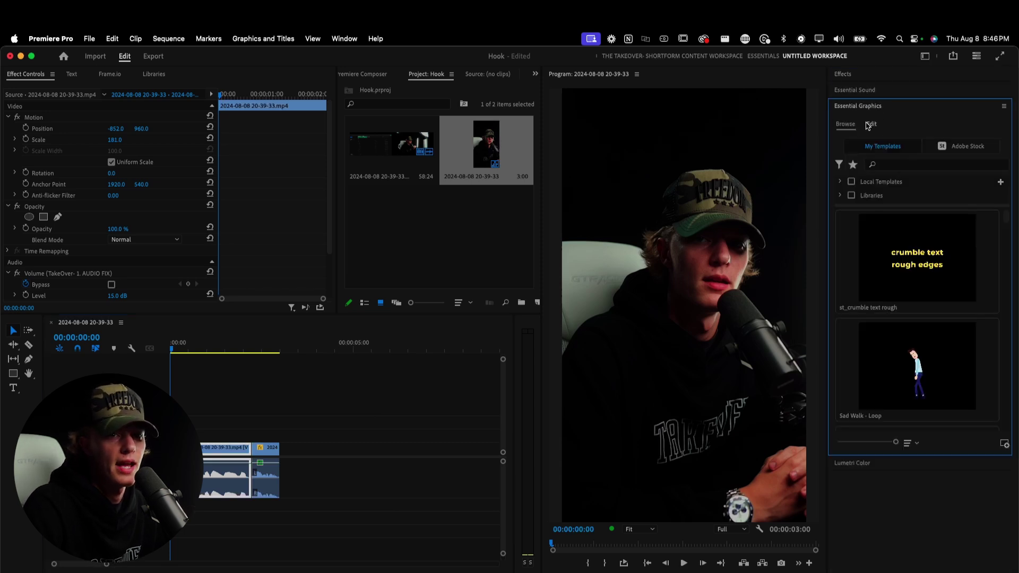
left_click(870, 125)
- Narrow the tools panel and add a text layer reading "heres" over the speaker's chest with the Type tool
left_click(11, 390)
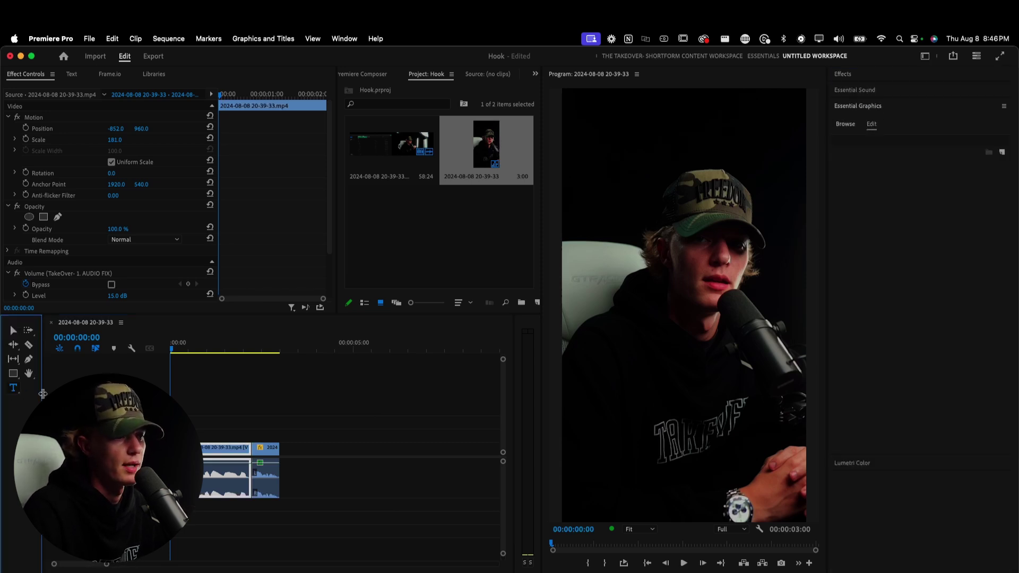
left_click_drag(41, 395, 29, 396)
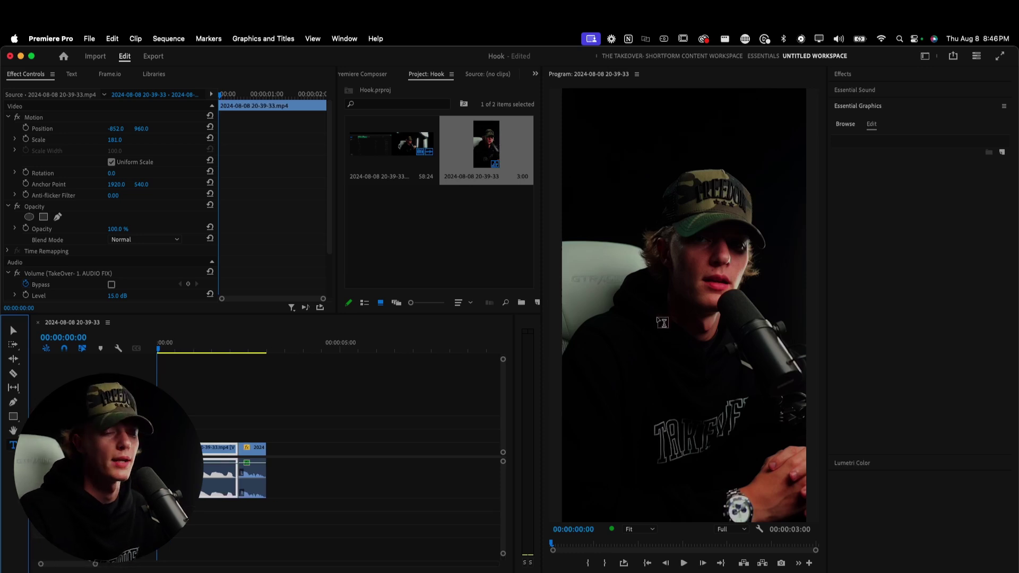
key("shift+3")
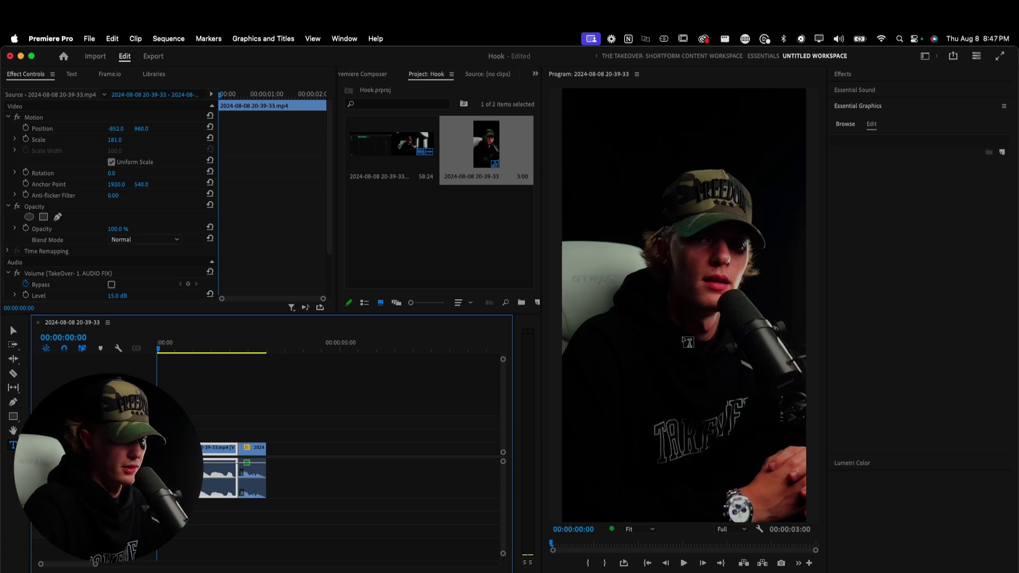
left_click(687, 342)
type("heres")
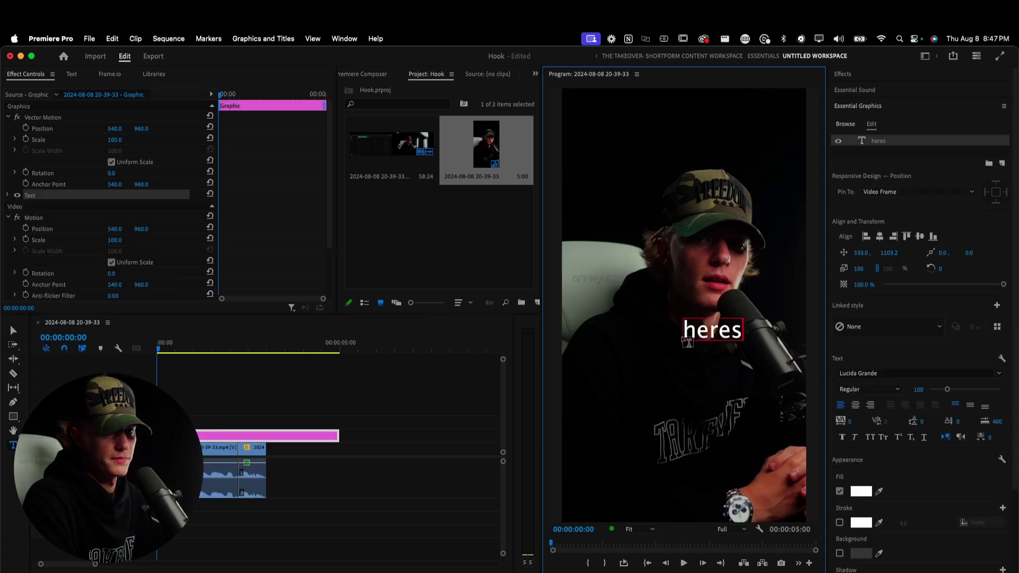
- Set the font of the "heres" text to Montserrat in the Black style
double_click(728, 333)
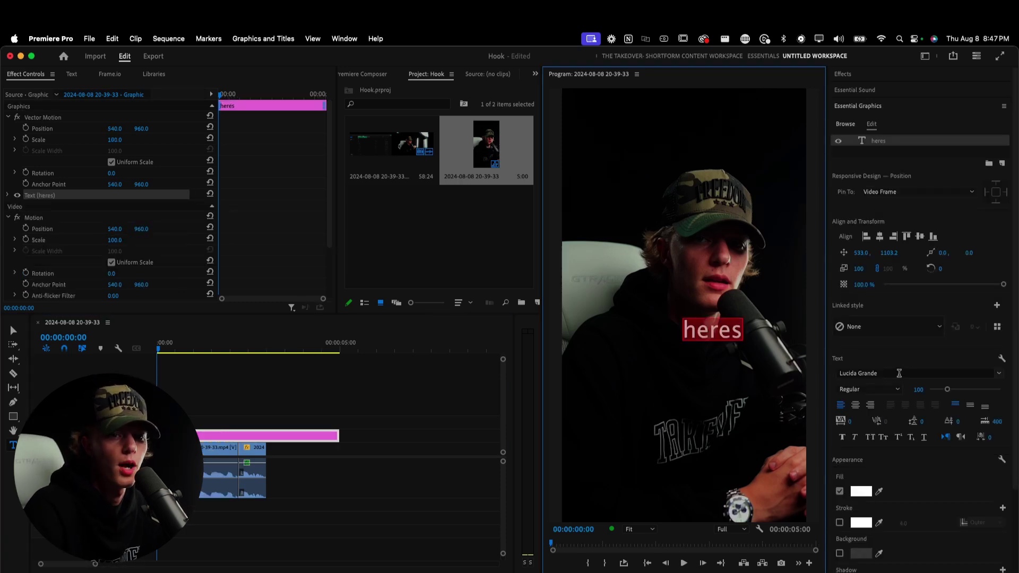
left_click(898, 373)
type("m")
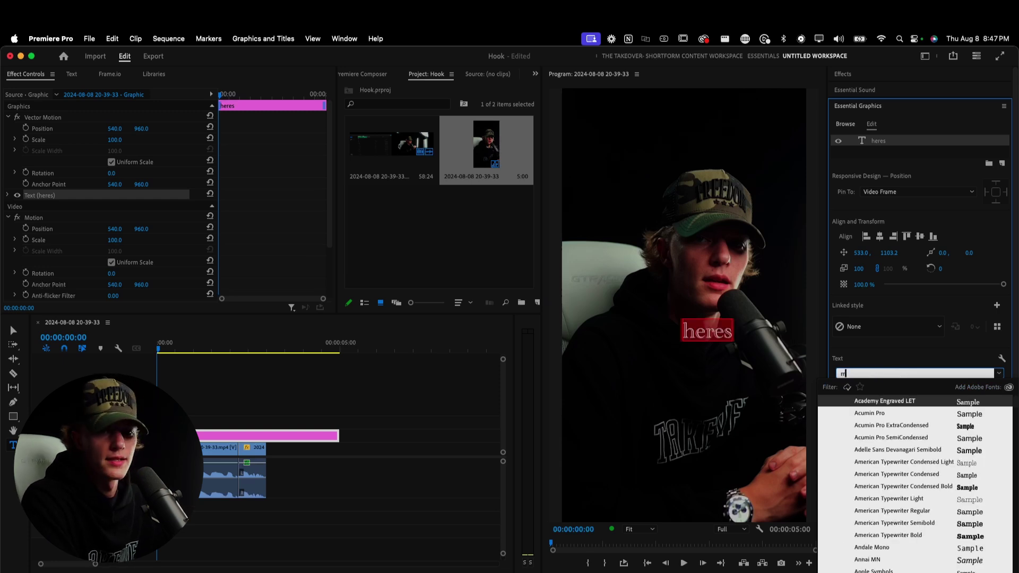
type("ont")
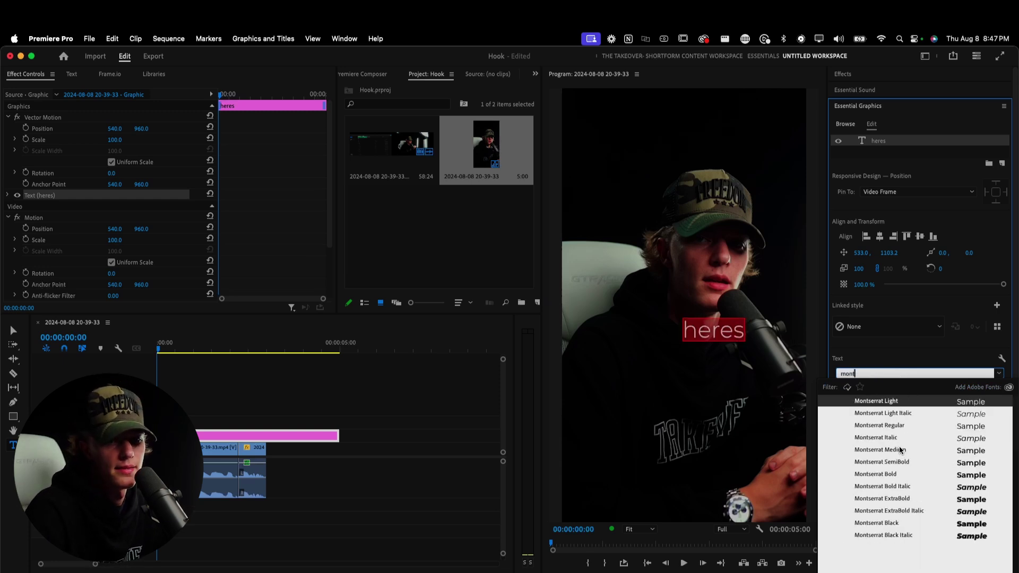
left_click(900, 500)
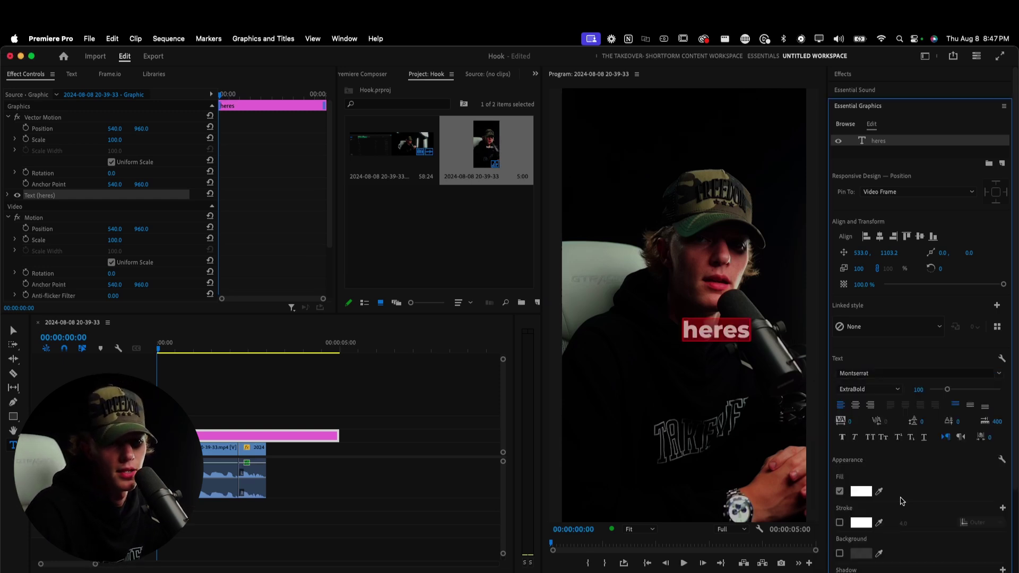
left_click(870, 373)
left_click(869, 359)
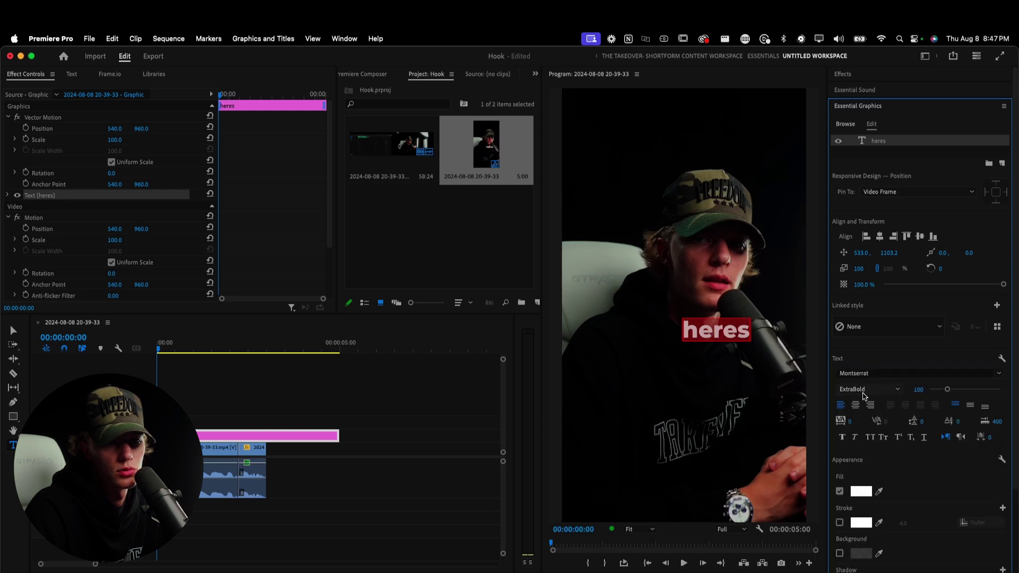
left_click(865, 390)
left_click(880, 516)
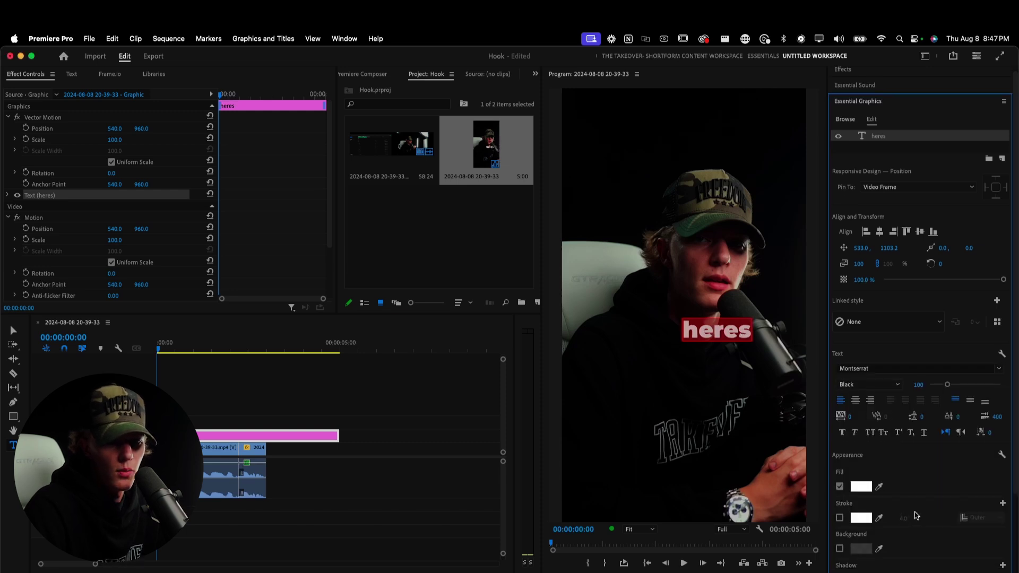
- Centre the "heres" text horizontally and vertically in the frame and give it centred paragraph alignment
scroll(870, 525, "down", 3)
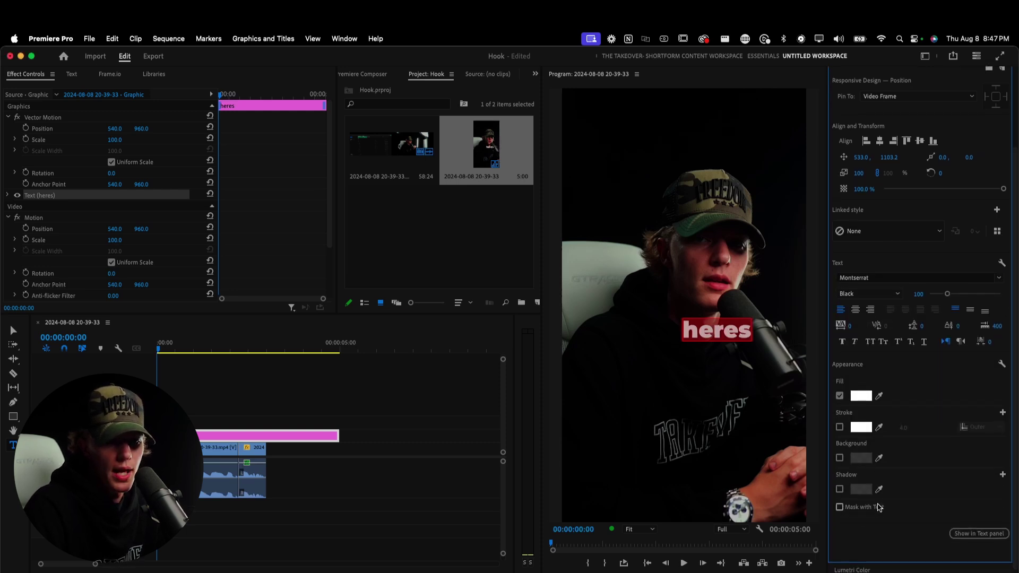
left_click(725, 338)
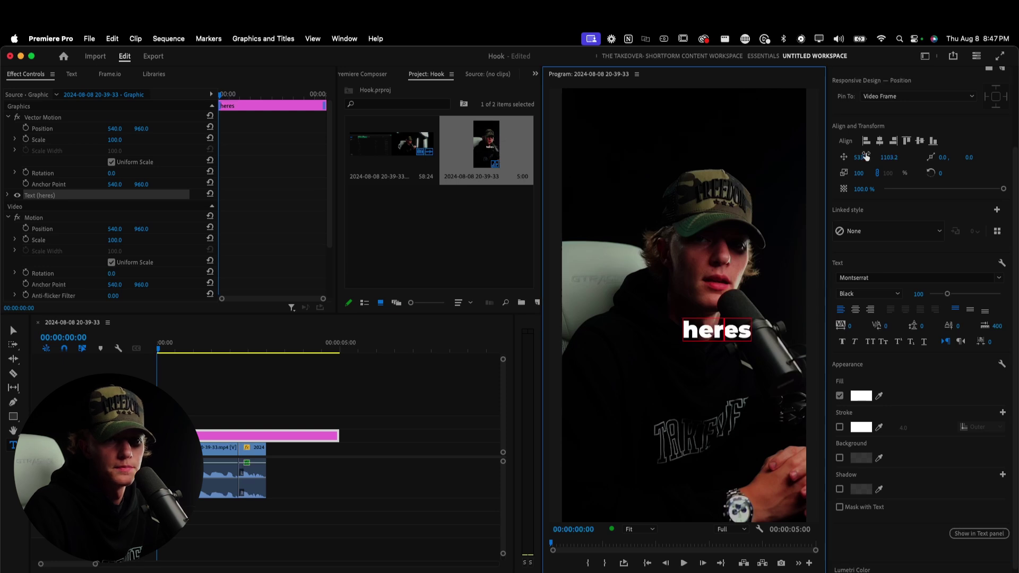
left_click(879, 142)
left_click(918, 141)
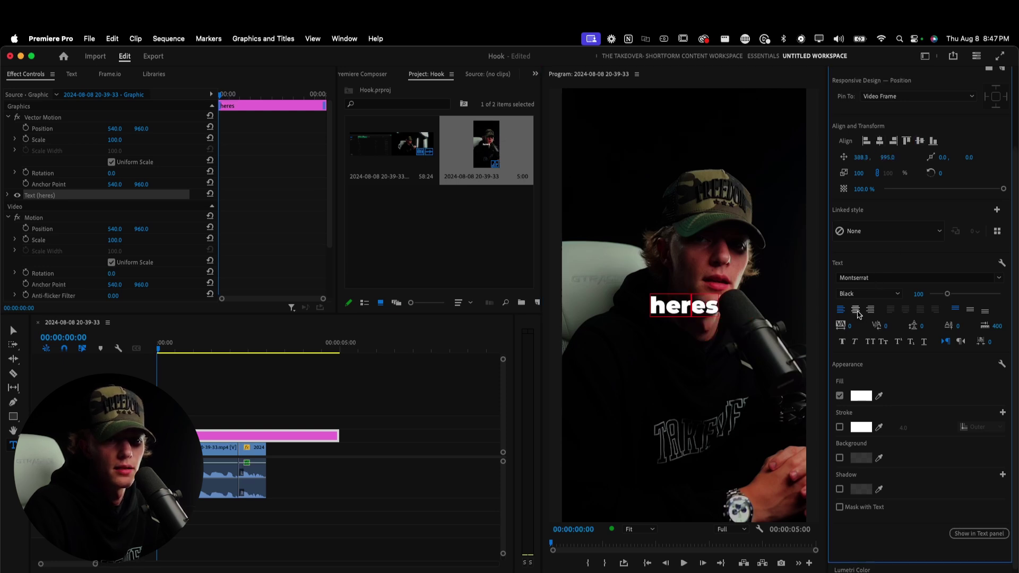
left_click(855, 308)
left_click(877, 142)
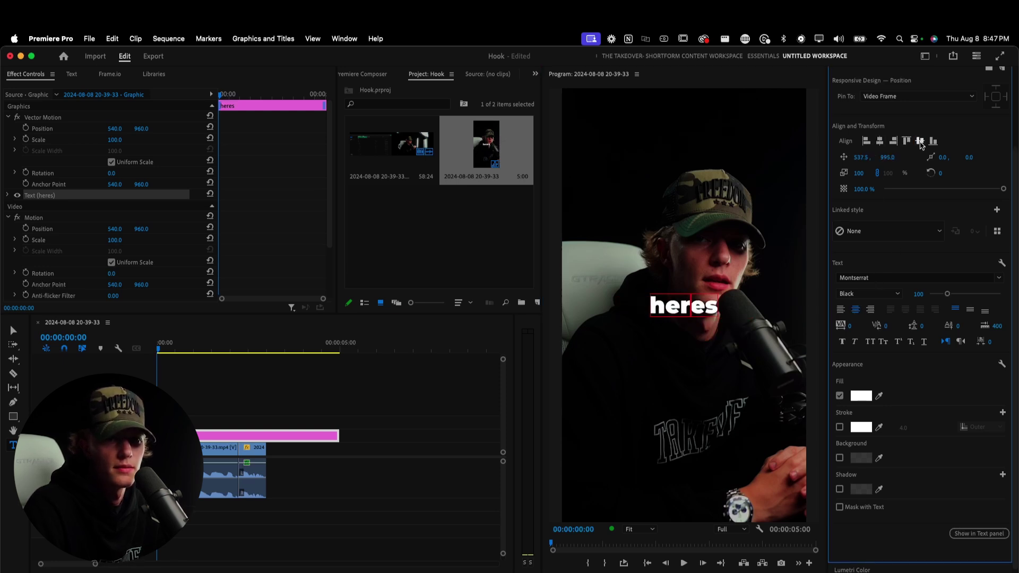
left_click(701, 308)
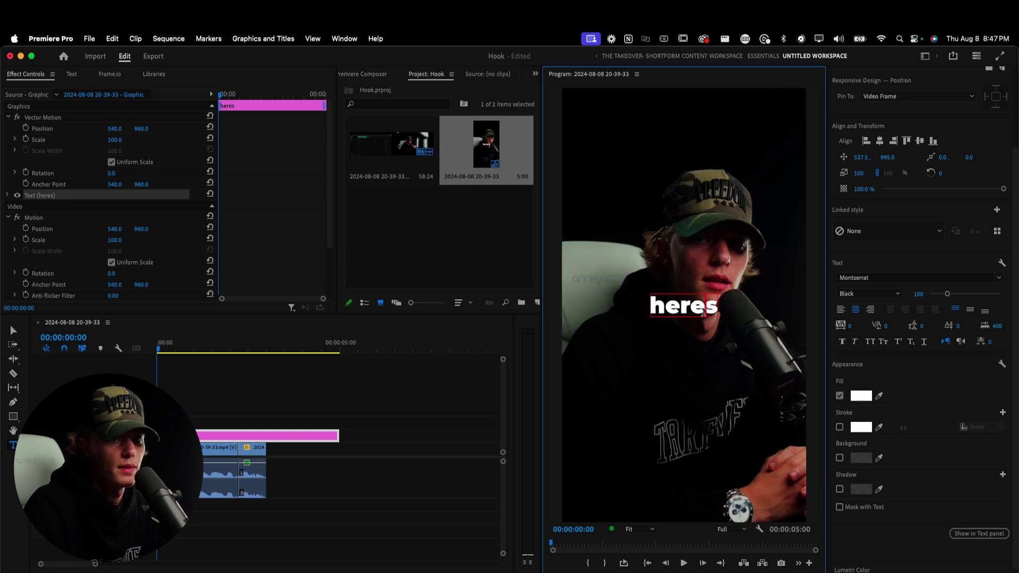
- Correct the caption to "here's" and duplicate it on the track above as "how", placed just below the original word
type("'")
left_click(193, 415)
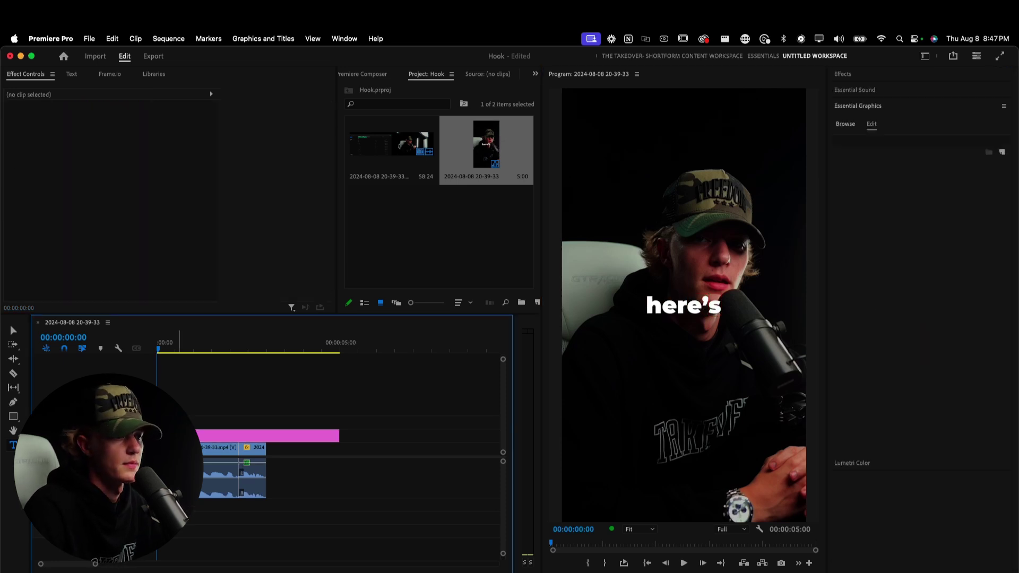
left_click_drag(185, 435, 185, 423)
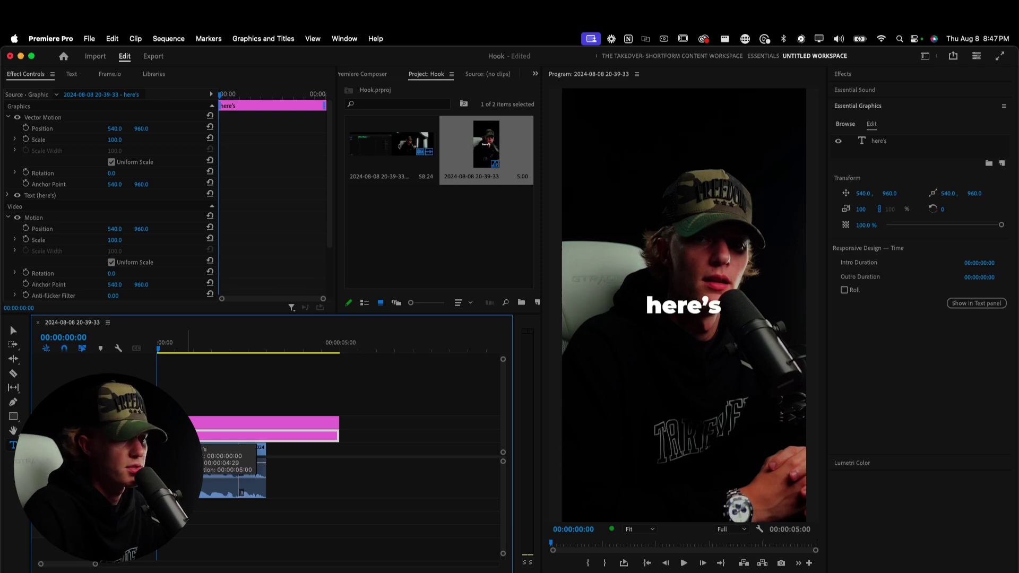
left_click(185, 422)
double_click(680, 306)
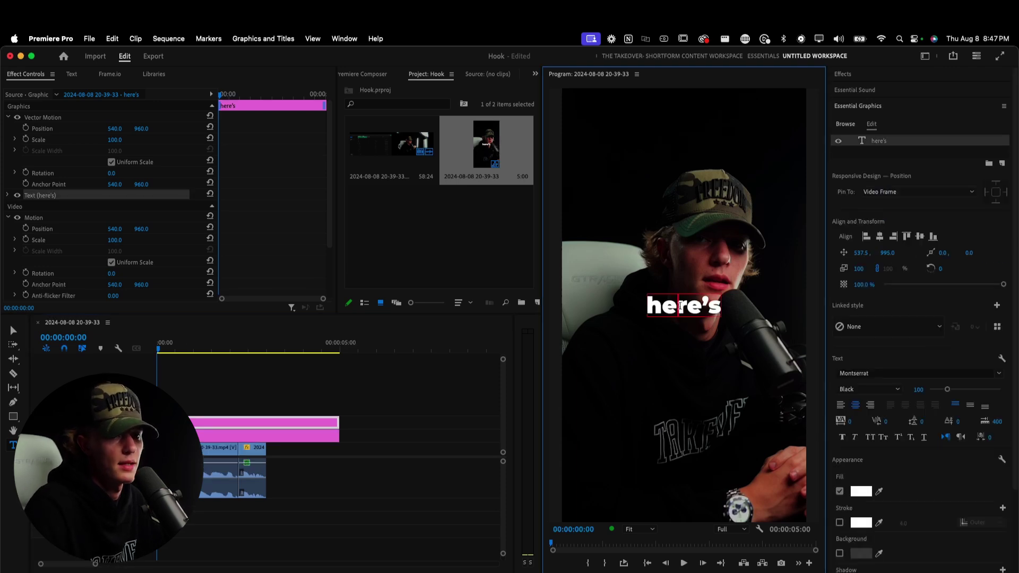
type("how")
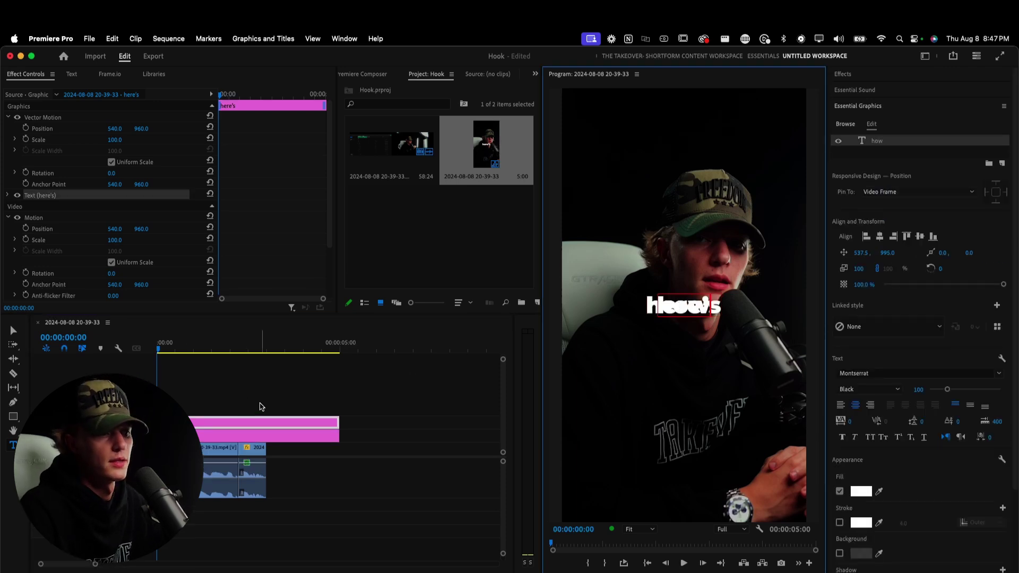
left_click_drag(892, 256, 929, 257)
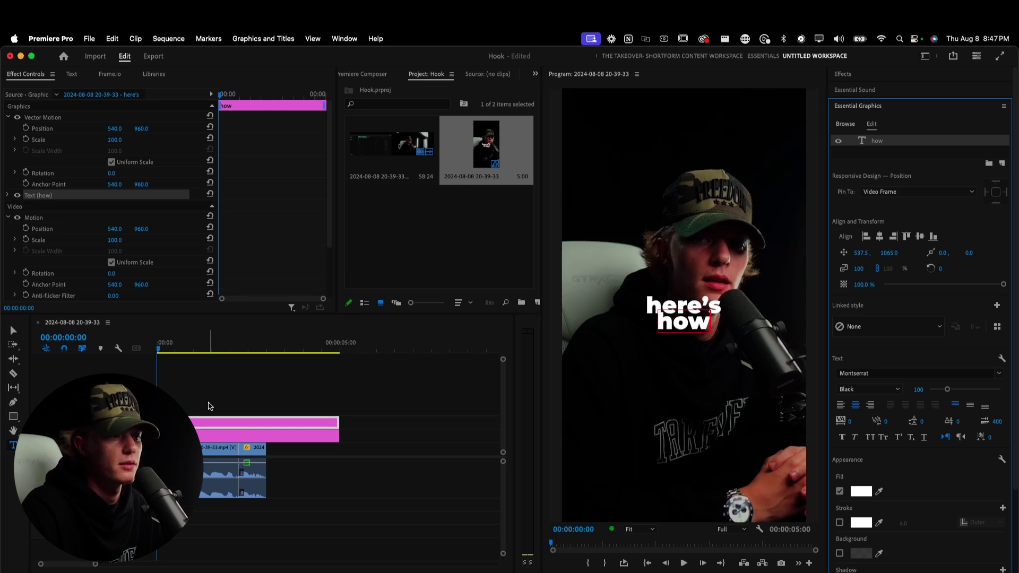
left_click(208, 405)
- Duplicate the caption onto further tracks as "you", "create", "a", "simple", "VIRAL" and "hook", each word stacked below the previous one
left_click(186, 424)
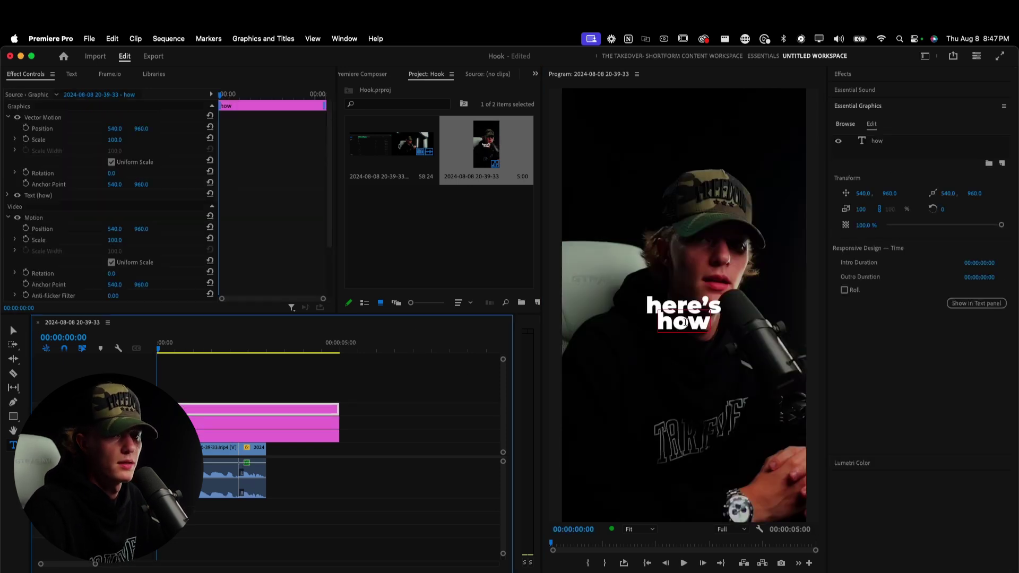
left_click(685, 322)
type("you")
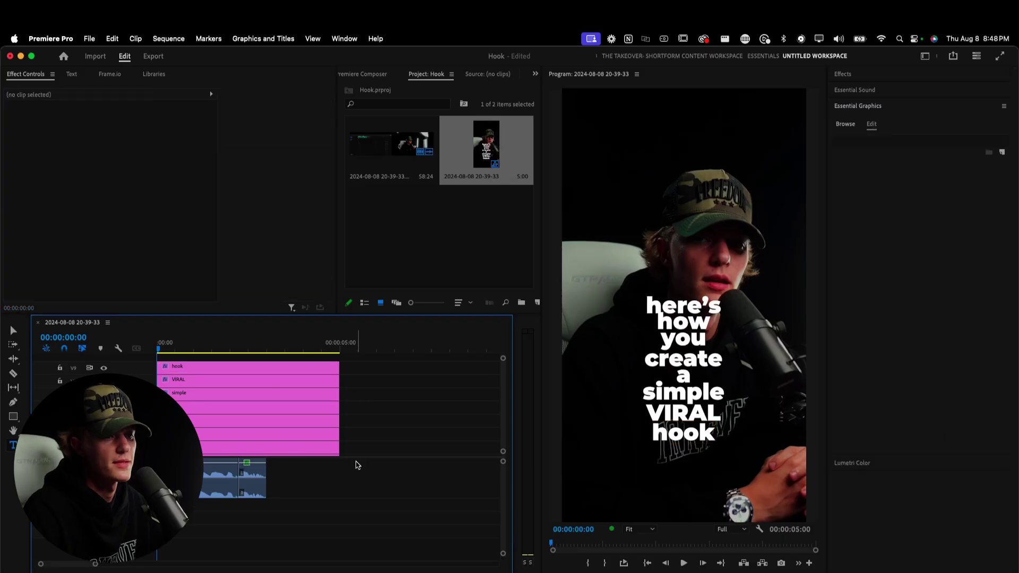
- Trim all eight text layers to end with the footage and play the sequence to 00:00:01:06
scroll(329, 438, "down", 2)
left_click(266, 436)
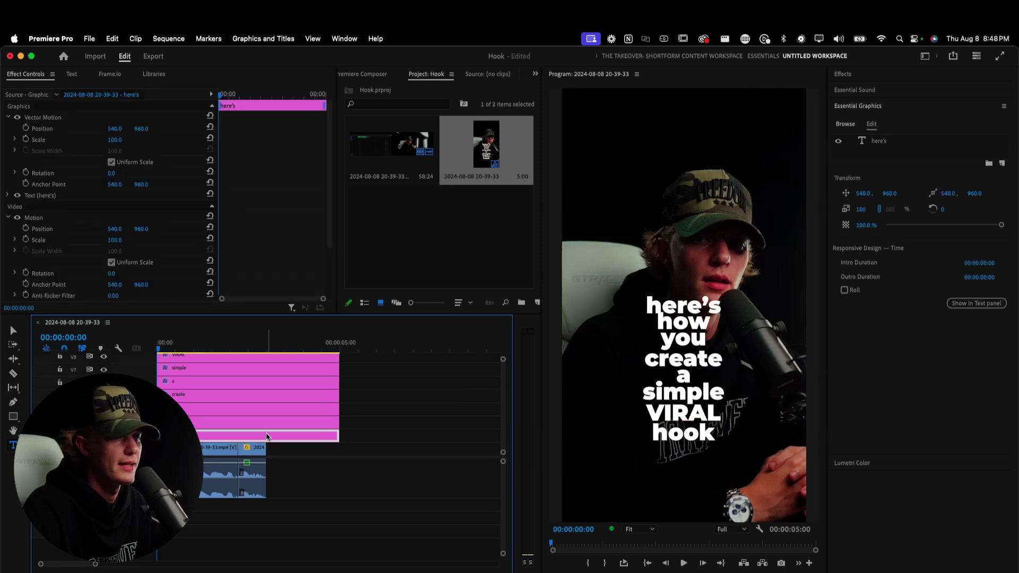
left_click_drag(382, 431, 290, 400)
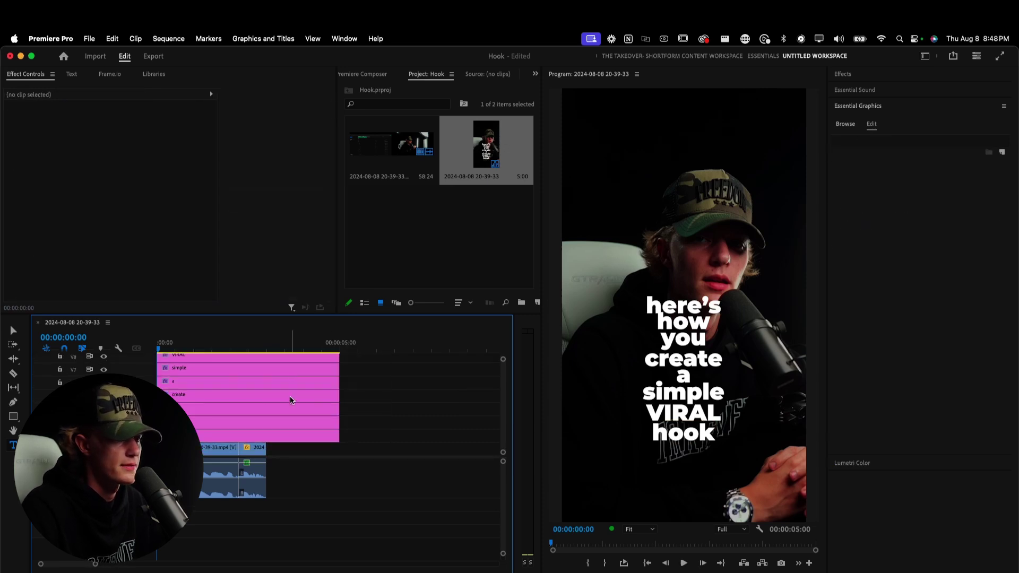
key("grave")
left_click_drag(346, 208, 236, 310)
left_click(166, 191)
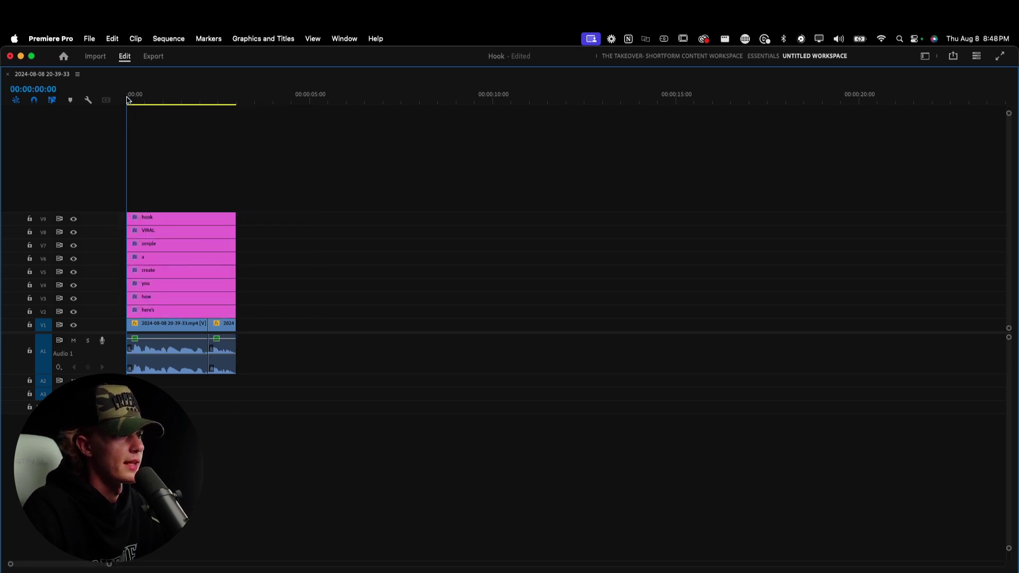
key("grave")
key("space")
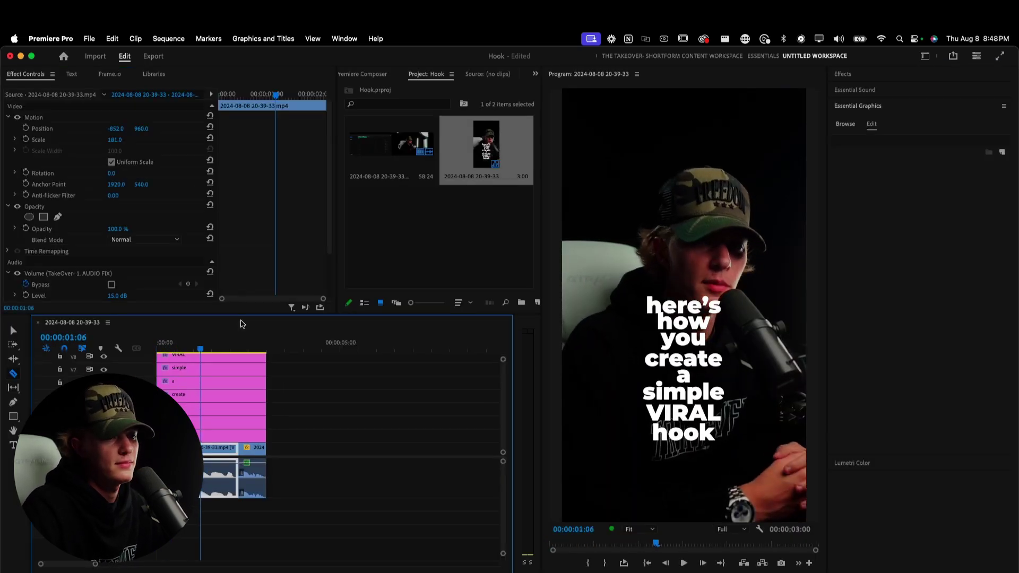
key("v")
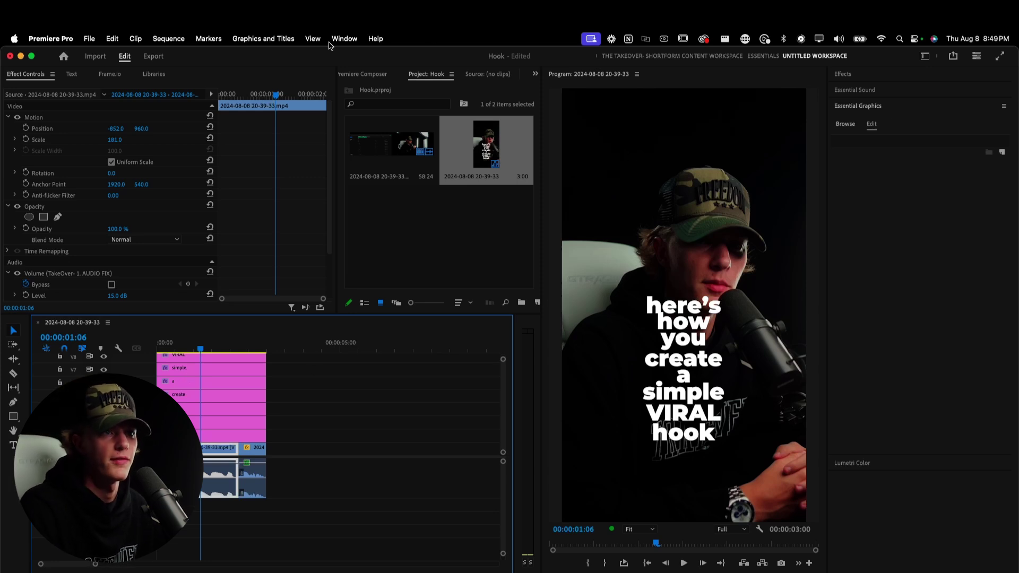
- Add a vertical guide at 50 percent to mark the centre of the program frame
left_click(584, 76)
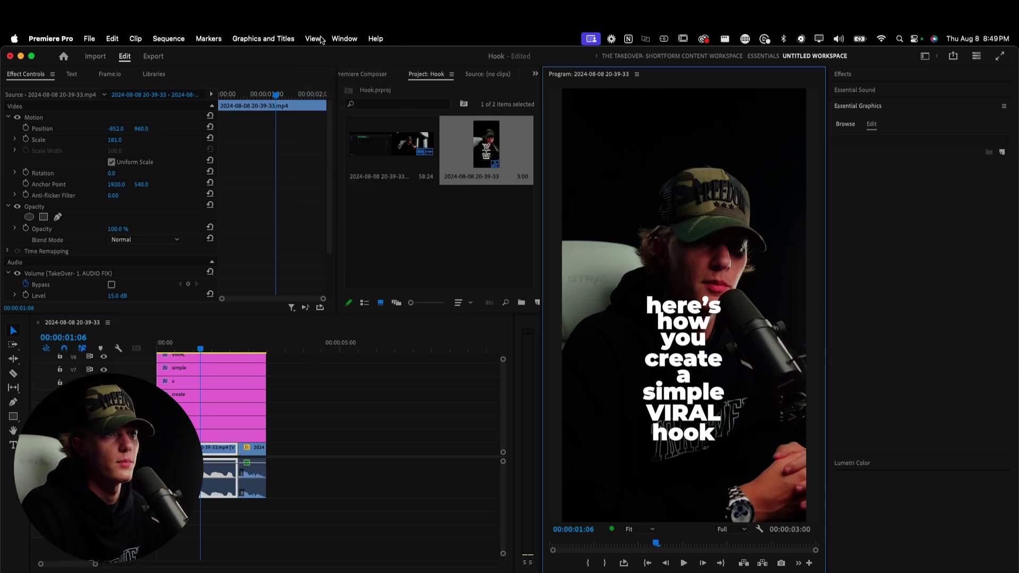
left_click(313, 39)
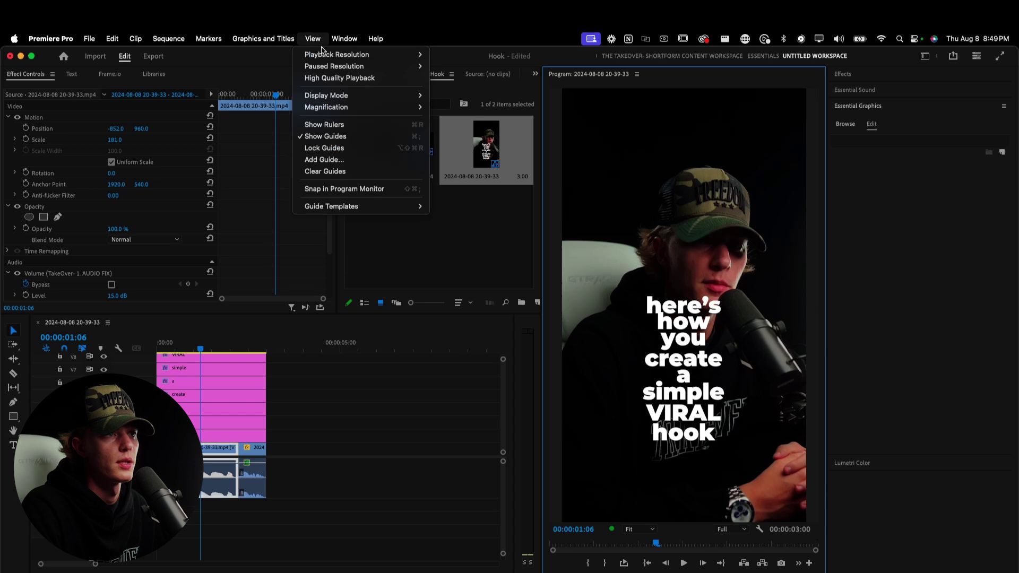
left_click(349, 158)
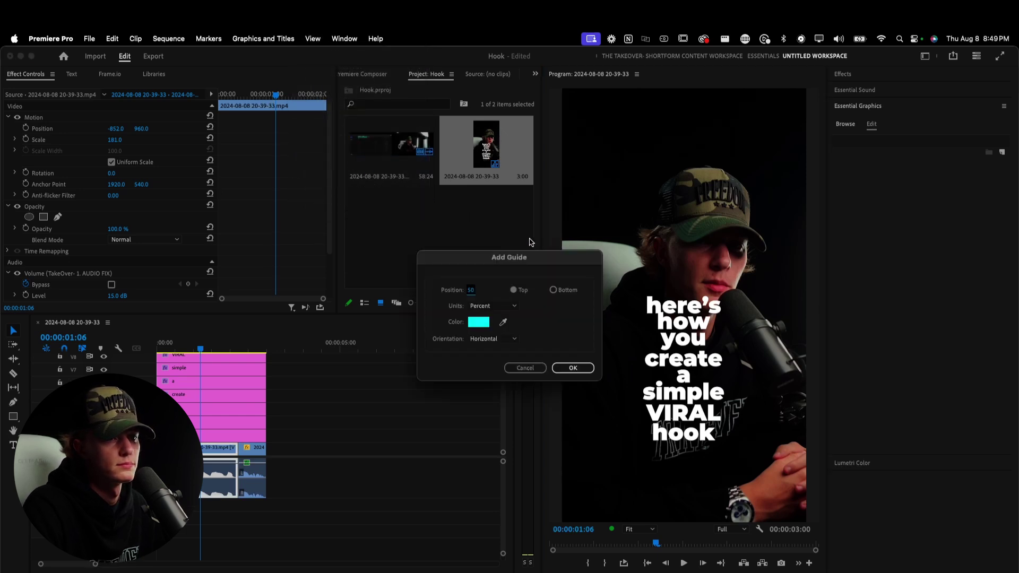
left_click(506, 340)
left_click(487, 362)
left_click(572, 368)
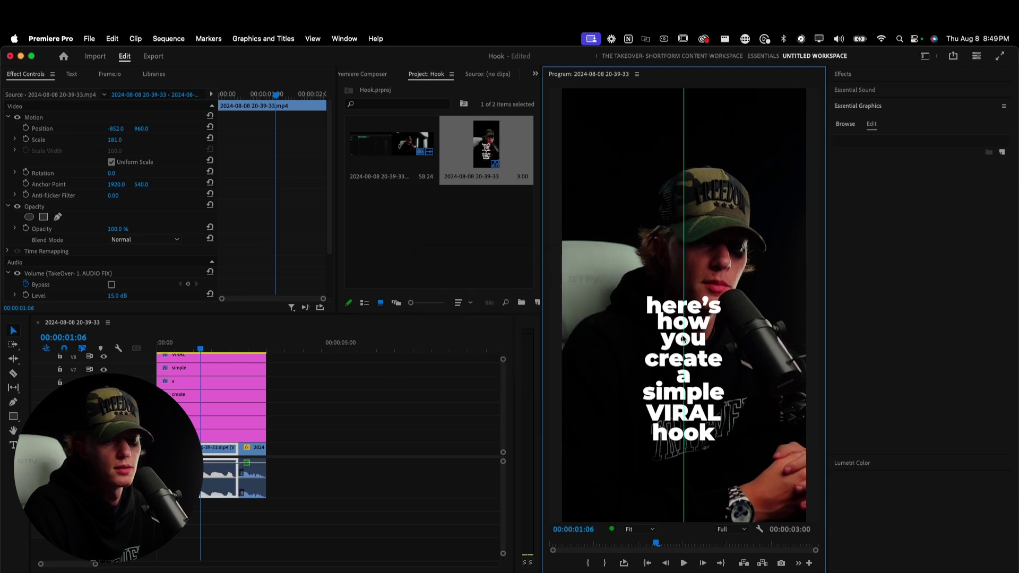
- Move "here's" left of the centre guide and slightly up, and set the horizontal position of "how" to 410
left_click(209, 436)
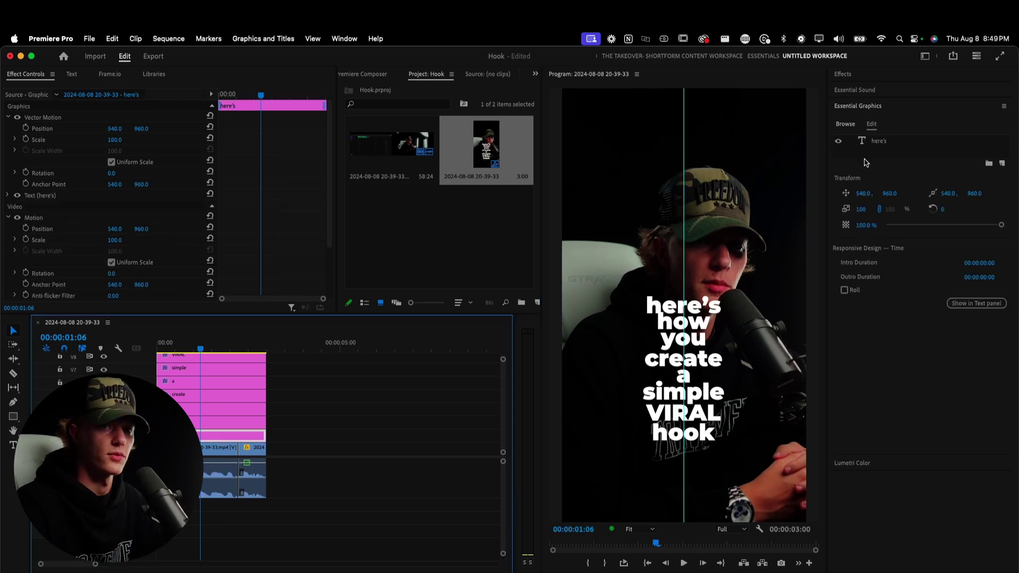
left_click(880, 141)
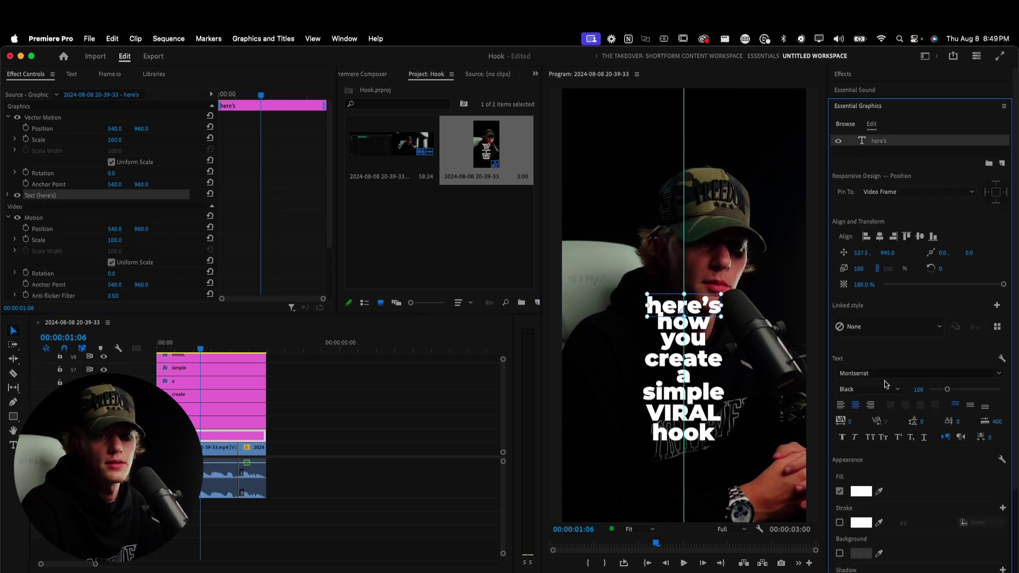
left_click_drag(859, 253, 766, 253)
mouse_move(893, 255)
left_mouse_down()
mouse_move(952, 255)
mouse_move(868, 253)
mouse_move(879, 253)
left_mouse_up()
left_click(206, 421)
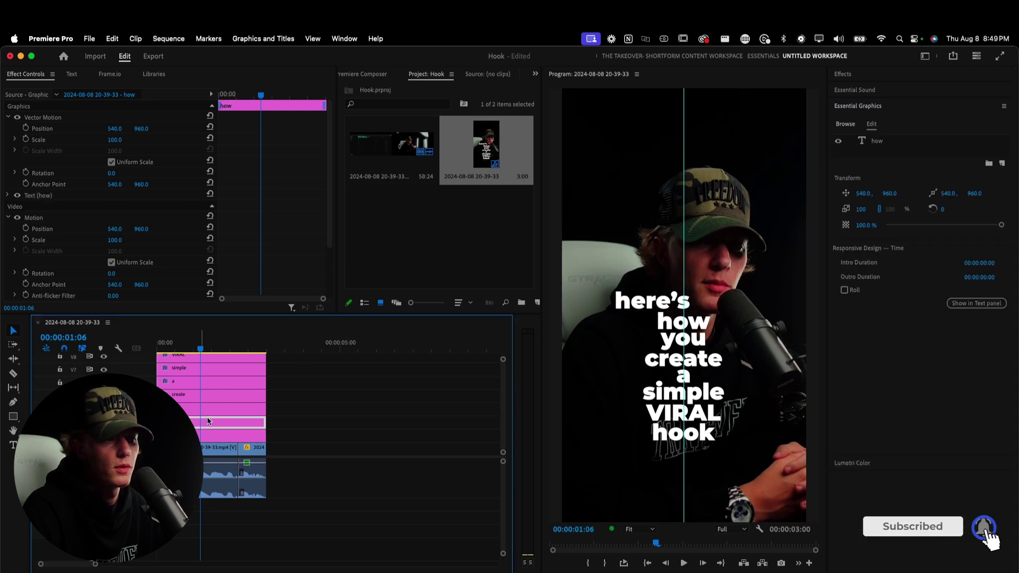
left_click_drag(865, 195, 797, 195)
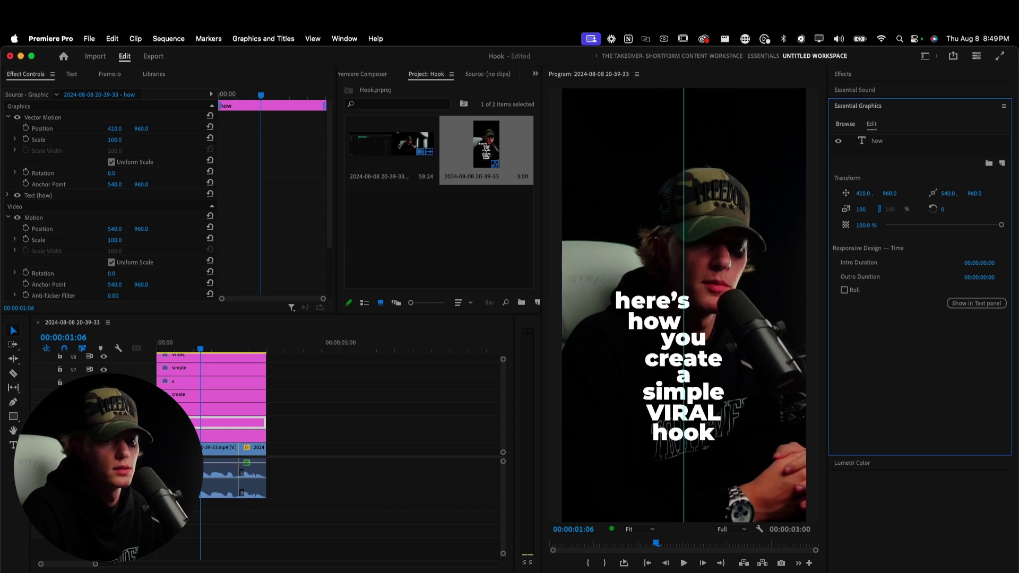
- Place "you" beside "how", raise "create" beneath them, and arrange "a simple" on one line with "simple" at 568, 806
left_click(195, 408)
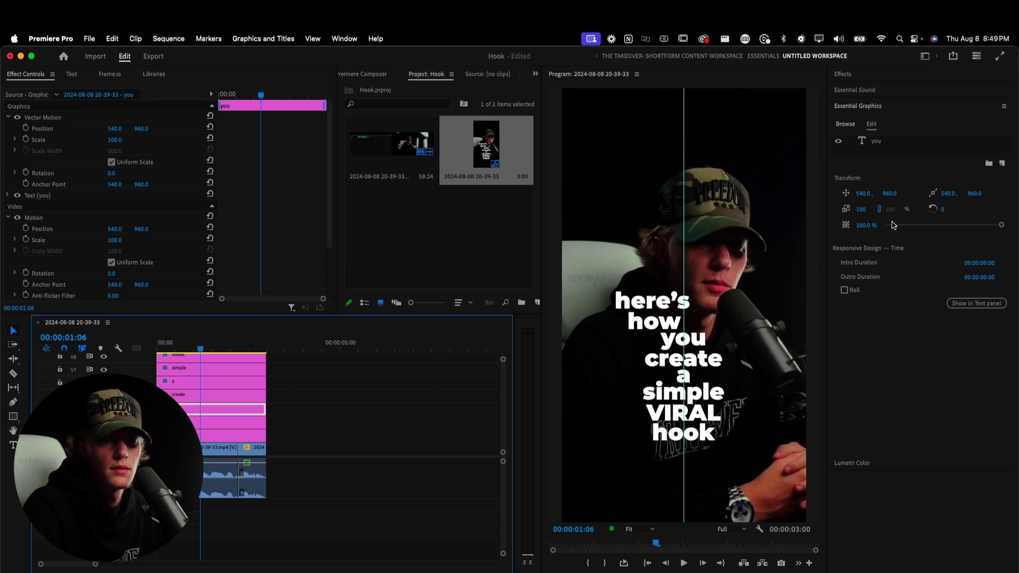
left_click_drag(889, 193, 911, 193)
left_click(214, 386)
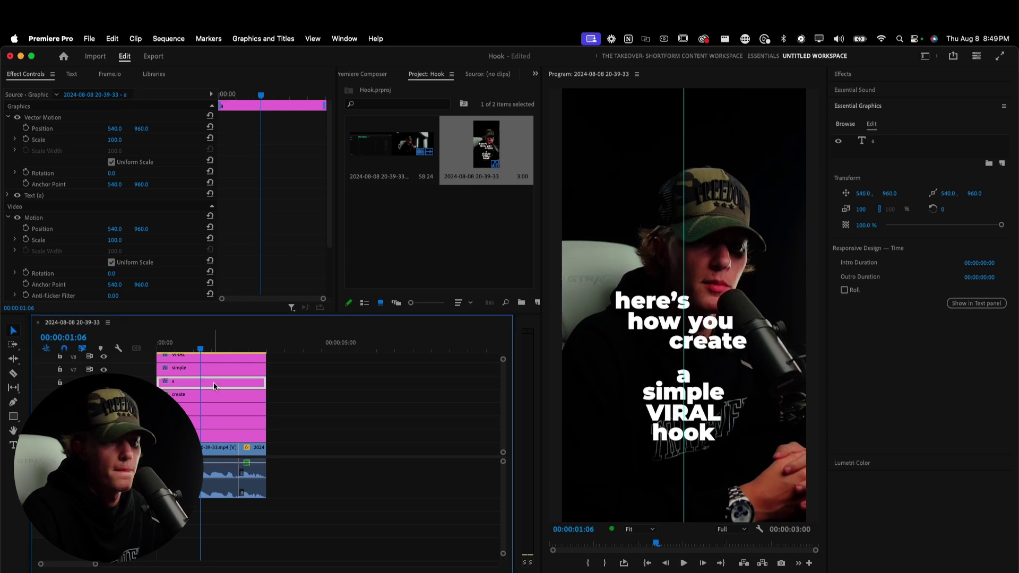
left_click_drag(889, 193, 844, 193)
left_click(213, 368)
left_click_drag(889, 193, 802, 193)
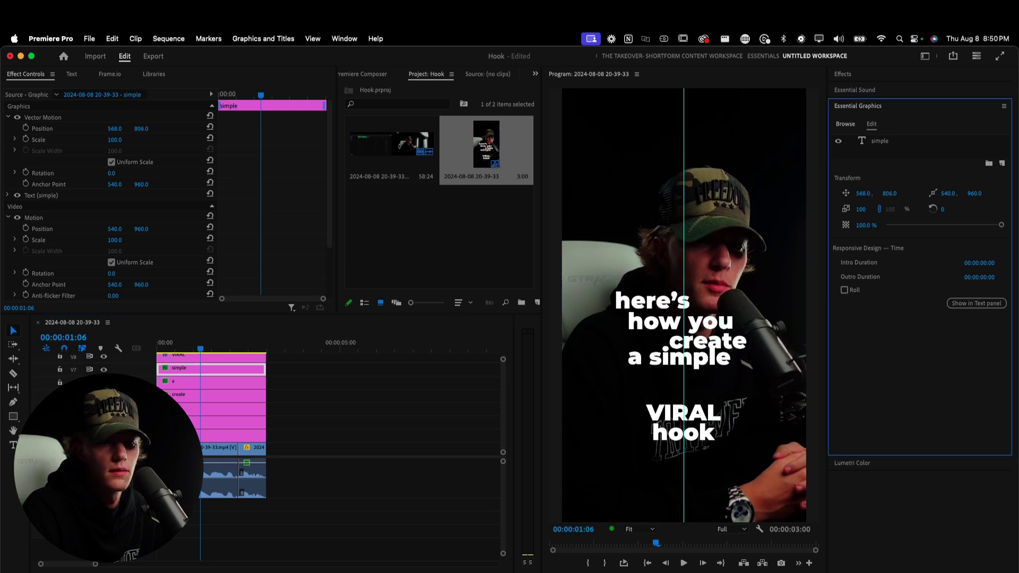
- Raise, enlarge and stagger the words "VIRAL" and "hook" beneath the "a simple" line
scroll(212, 380, "up", 2)
left_click(213, 380)
left_click_drag(889, 193, 864, 193)
left_click(213, 367)
- Resize and stagger "here's", "how", "you" and "create" into one group, with "create" at scale 139 and position 639, 741
scroll(223, 403, "down", 2)
left_click(223, 443)
left_click(223, 430)
left_click(223, 417)
left_click(223, 404)
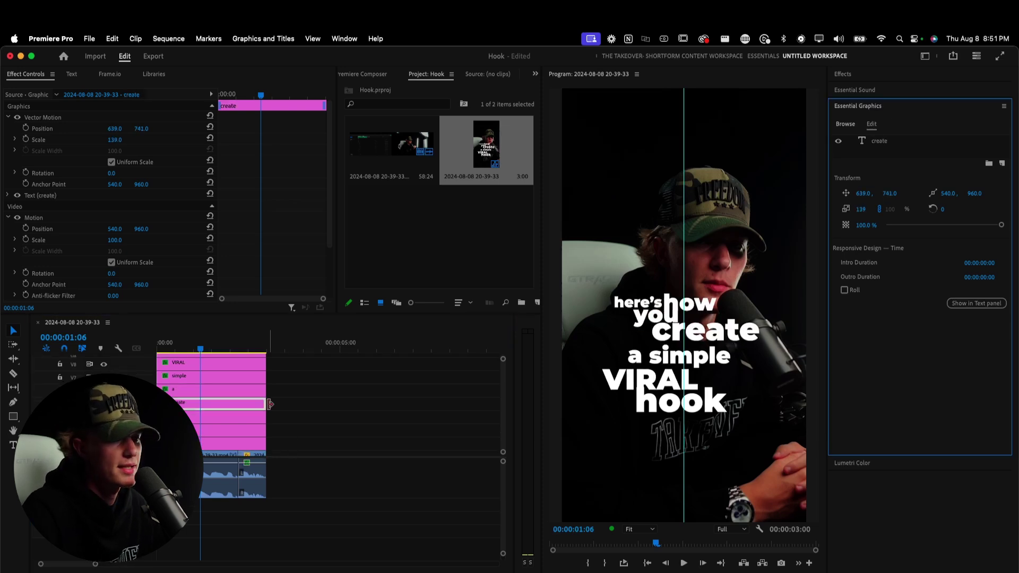
- Shift the "a", "simple", "VIRAL" and "hook" clips together to start at 00:00:01:06
left_click_drag(291, 389, 191, 355)
scroll(212, 384, "up", 1)
left_click_drag(182, 395, 228, 395)
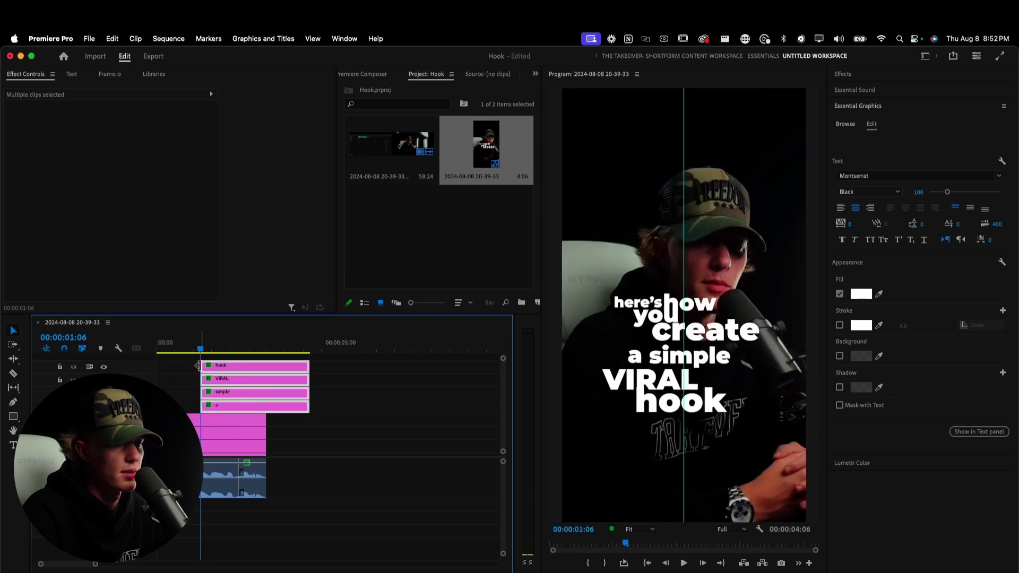
- Cut the "here's", "how", "you" and "create" clips where the second phrase begins and delete their remaining parts
left_click_drag(194, 346, 186, 347)
scroll(197, 388, "down", 2)
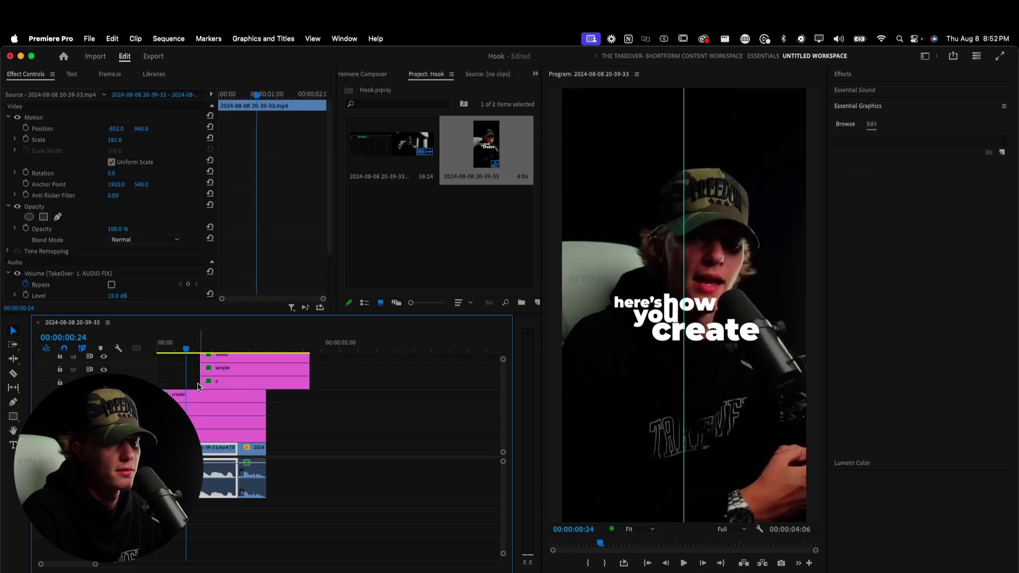
scroll(196, 388, "up", 2)
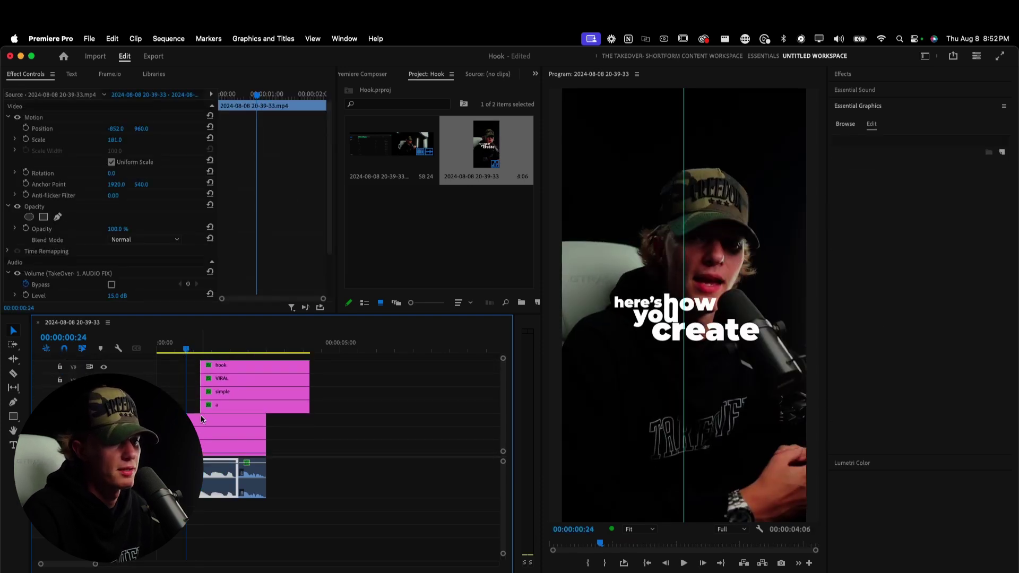
scroll(202, 444, "down", 1)
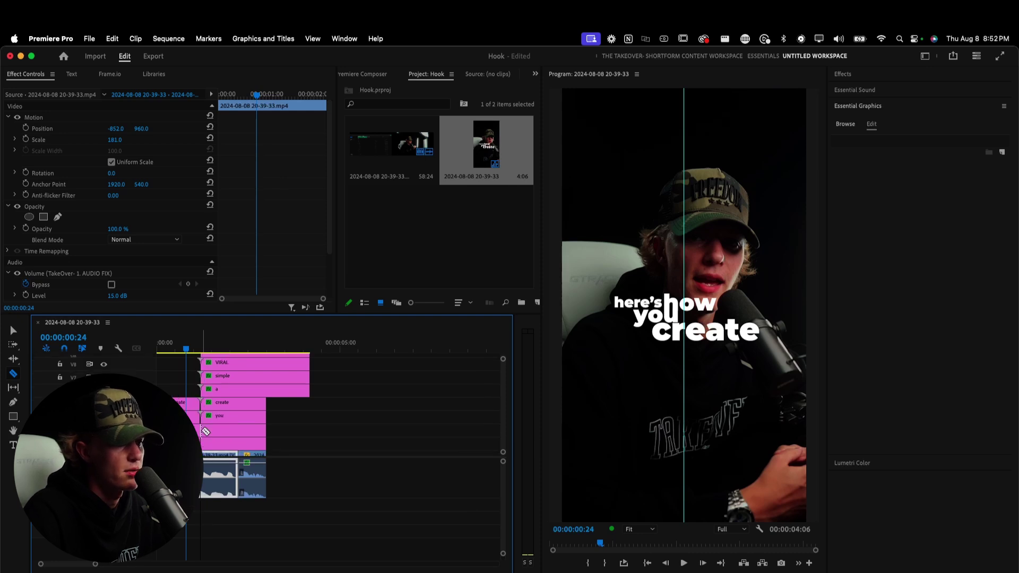
left_click(201, 431)
left_click(201, 444)
key("v")
left_click_drag(284, 407, 205, 444)
key("Delete")
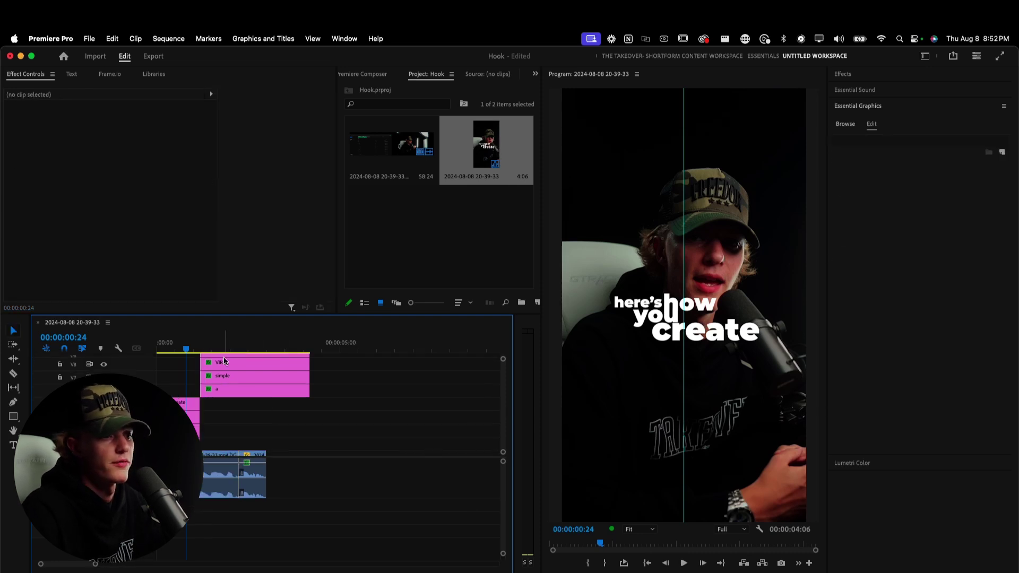
- Move the playhead to 00:00:02:01 and shift the word "a" slightly left to horizontal position 316
left_click(231, 348)
left_click(243, 385)
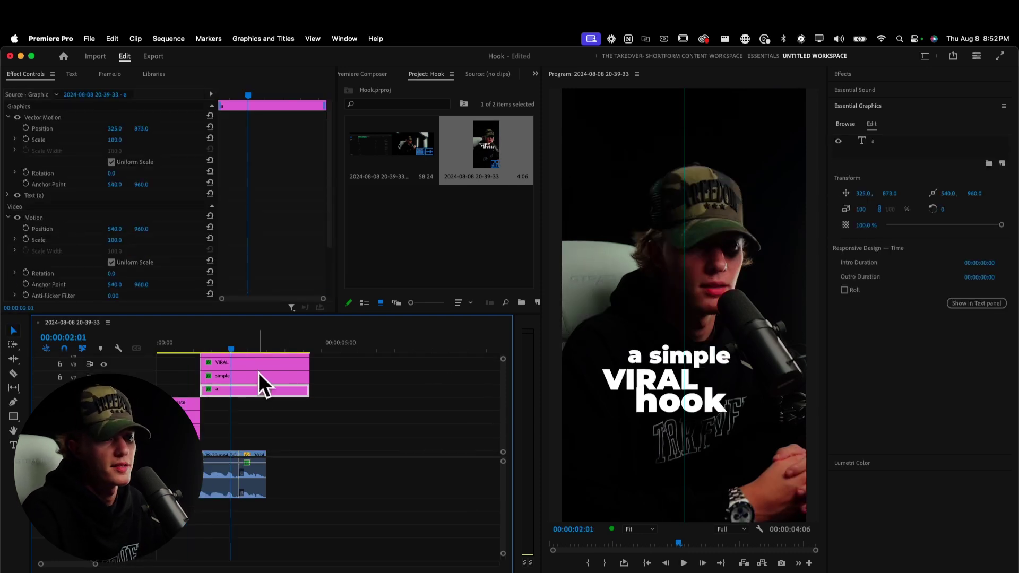
left_click_drag(854, 196, 845, 193)
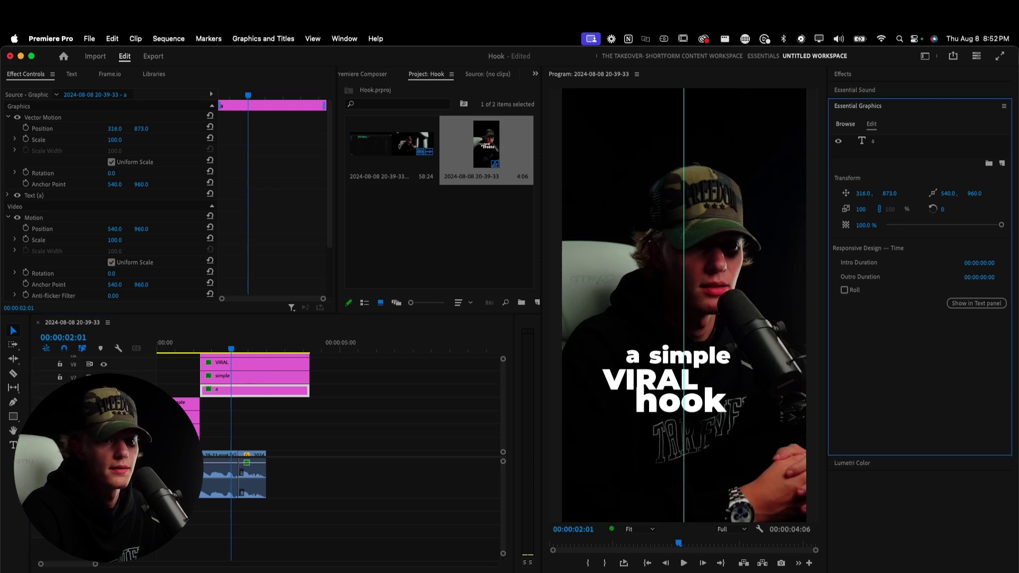
key("Right")
left_click(288, 363)
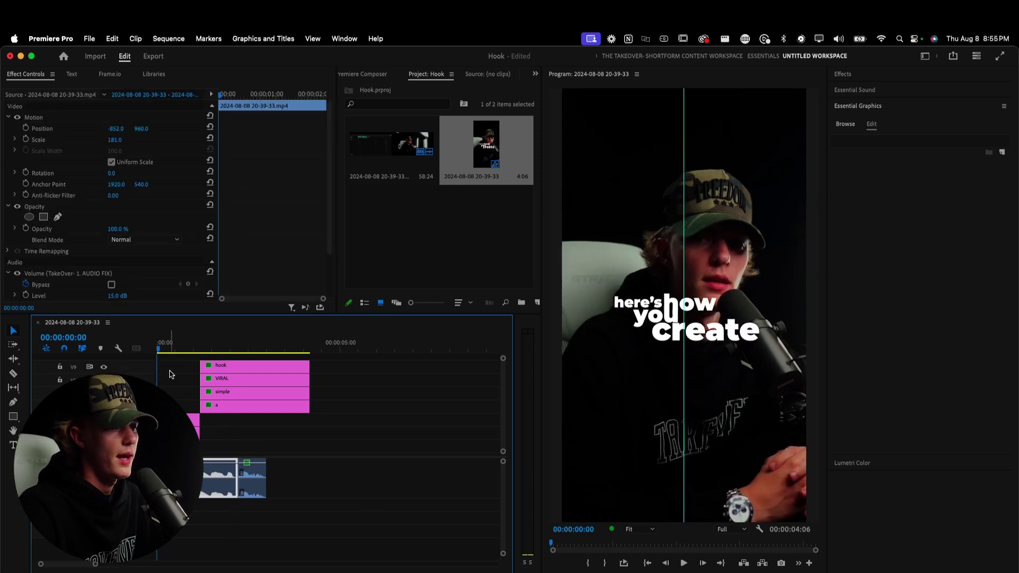
- Trim the starts of the "create" and "you" clips so they appear after "how", with "you" starting at 00:00:00:10
scroll(202, 429, "up", 5)
scroll(201, 429, "up", 5)
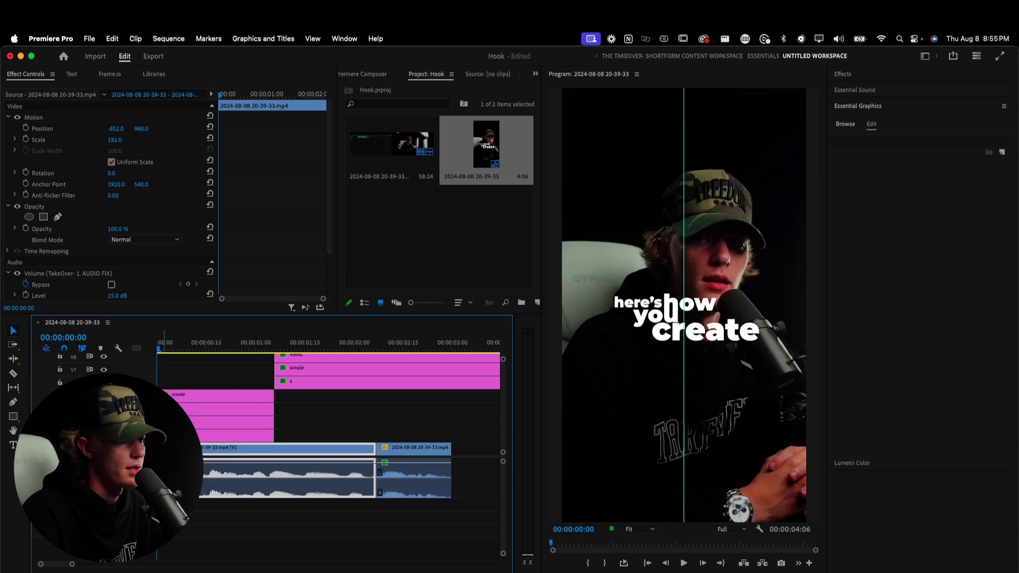
left_click_drag(166, 395, 212, 409)
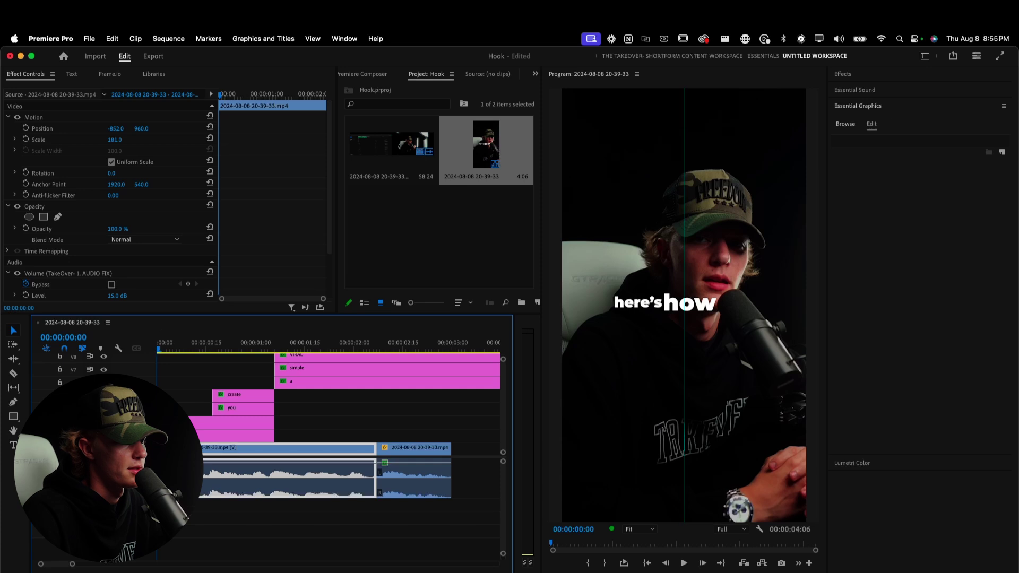
key("space")
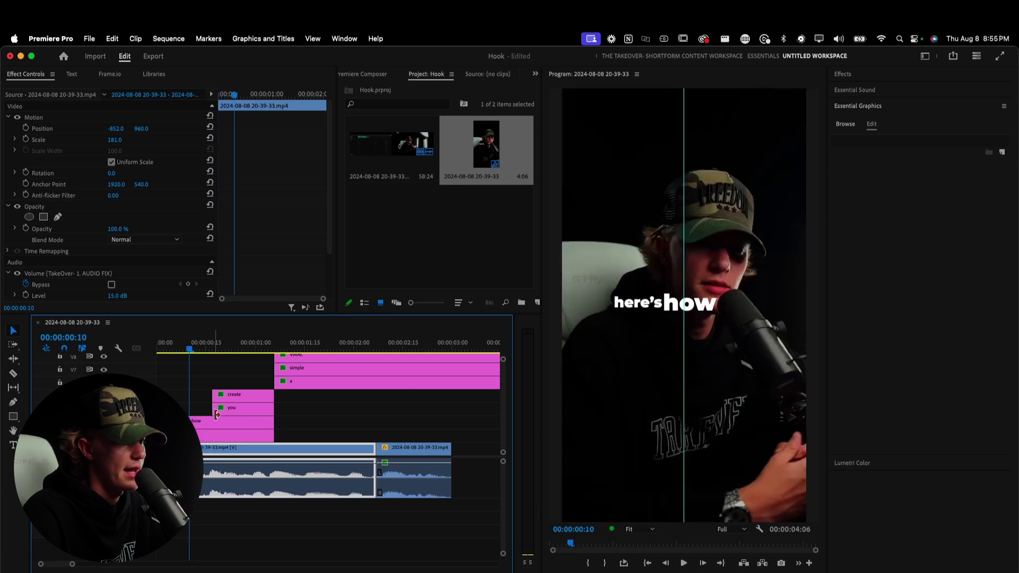
left_click_drag(215, 410, 190, 409)
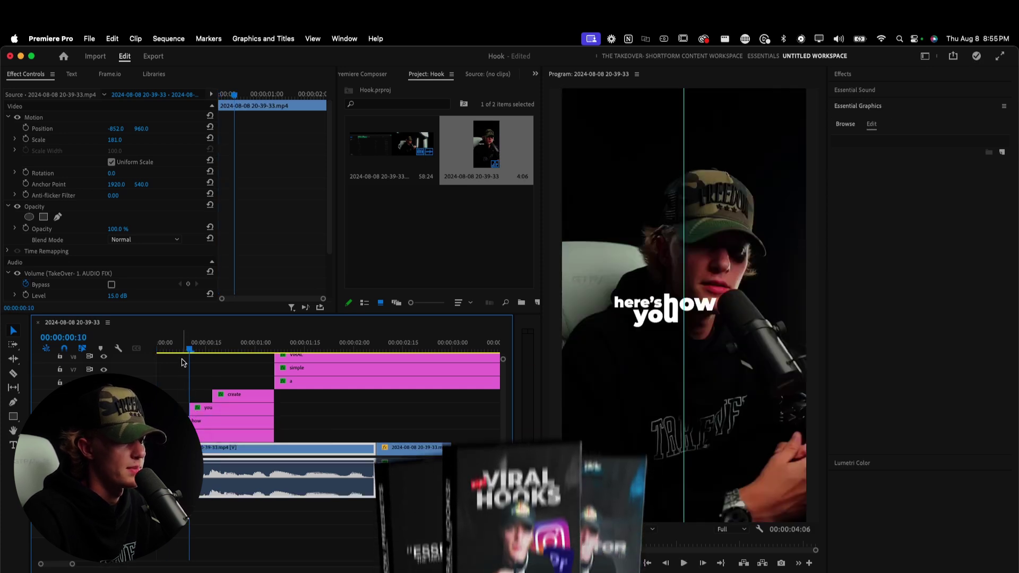
- Play the captions from the start and shift the "a" clip earlier to begin at about 00:00:00:20, matching the speech
key("Home")
key("space")
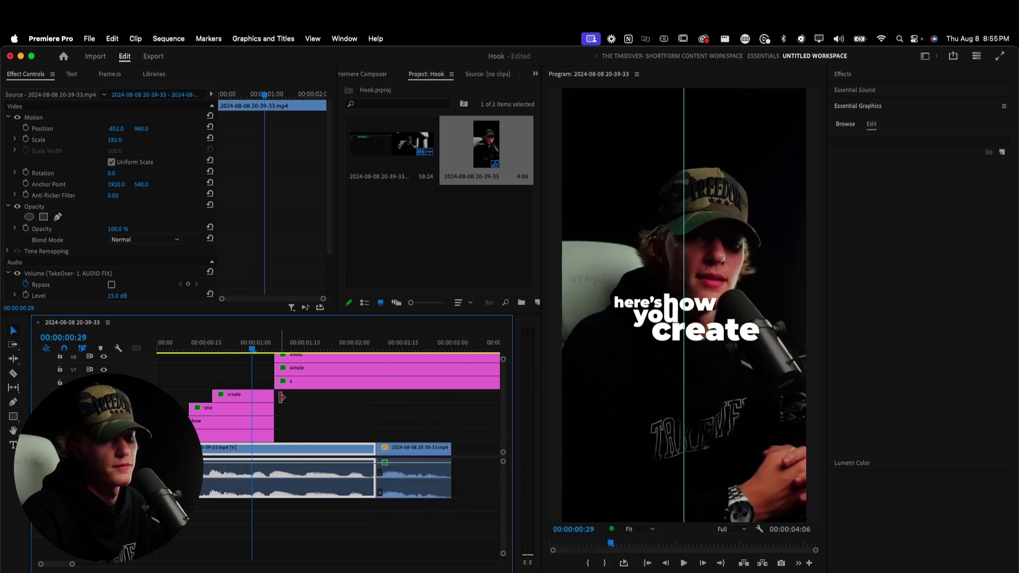
scroll(271, 405, "up", 2)
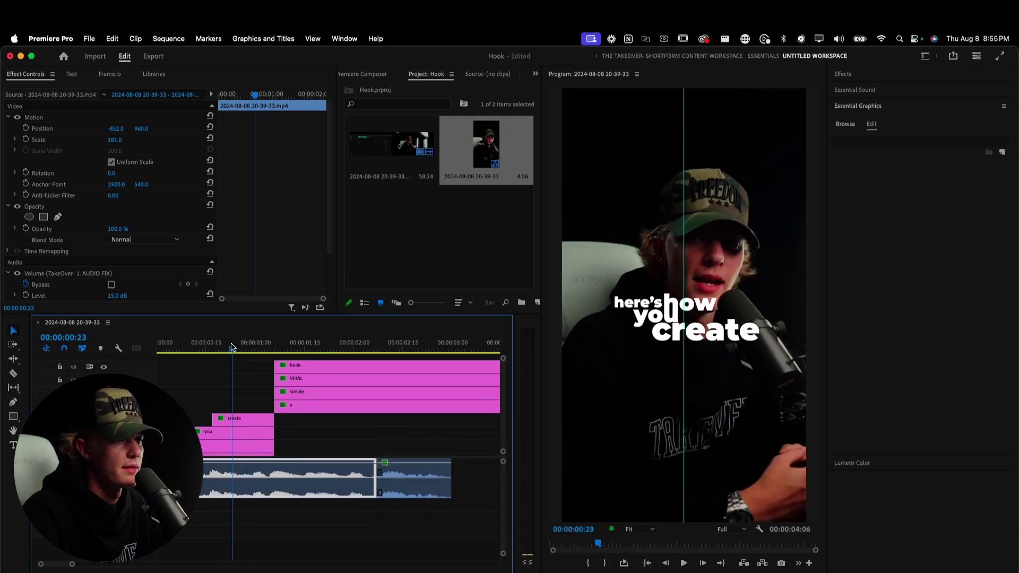
left_click_drag(232, 349, 222, 350)
left_click_drag(299, 407, 251, 408)
- Shift the "simple" clip to start at 00:00:00:28 and the "VIRAL" clip to start at 00:00:01:13, where each word is spoken
key("space")
key("space")
left_click(297, 393)
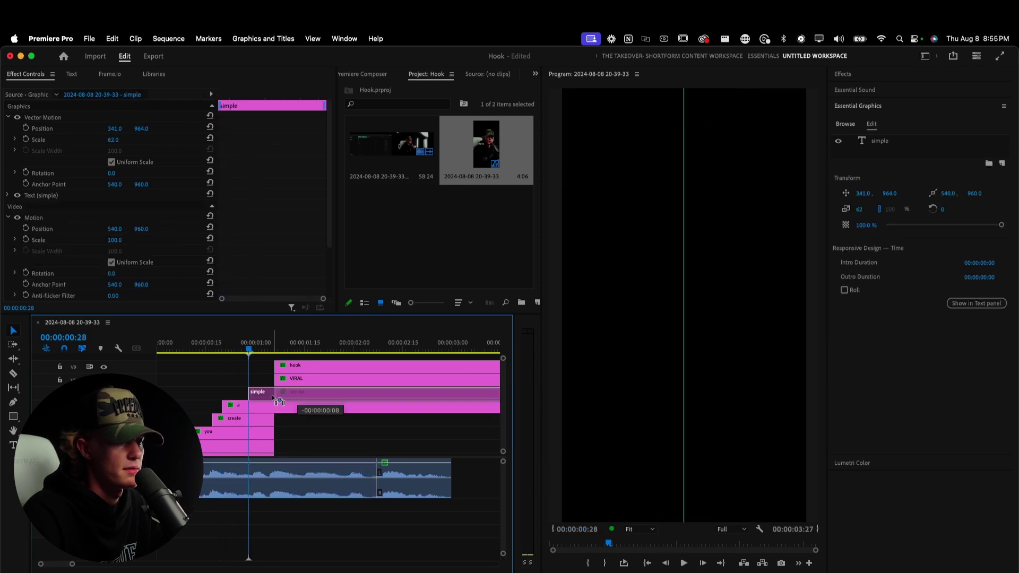
key("e")
key("space")
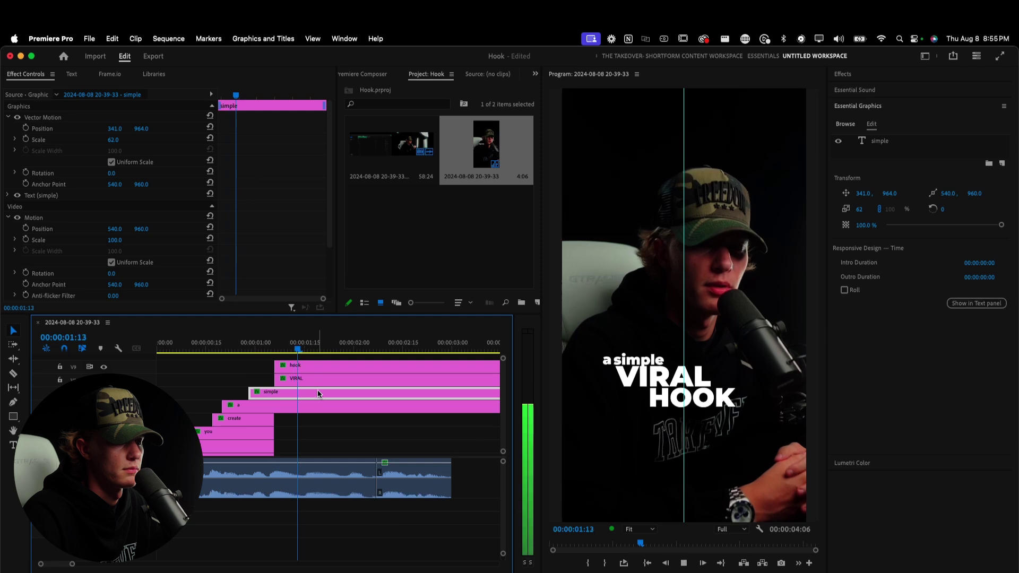
key("space")
left_click_drag(307, 383, 330, 381)
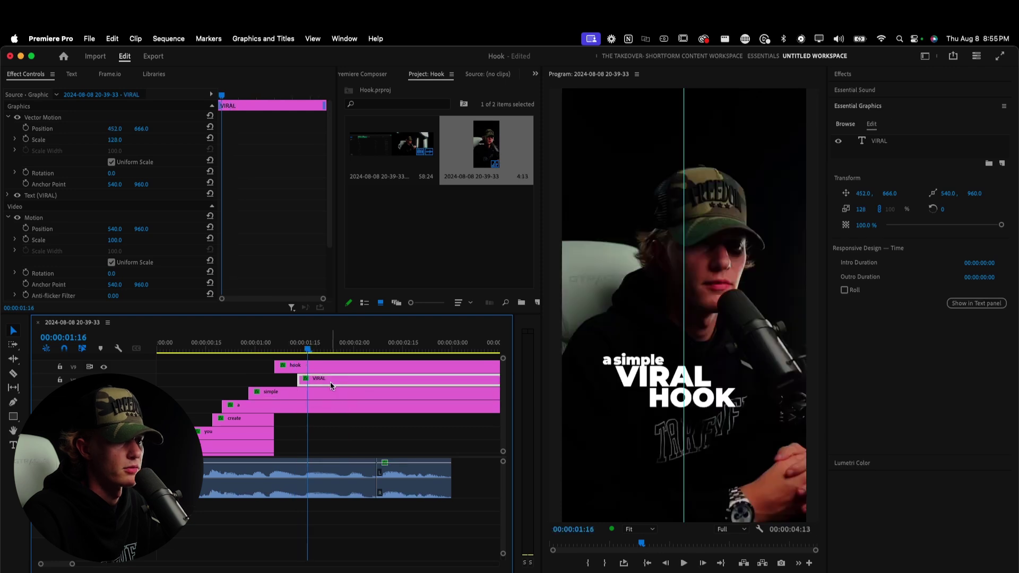
- Shift the "hook" clip to start at 00:00:01:26 and play back the timing of the second phrase
key("space")
key("space")
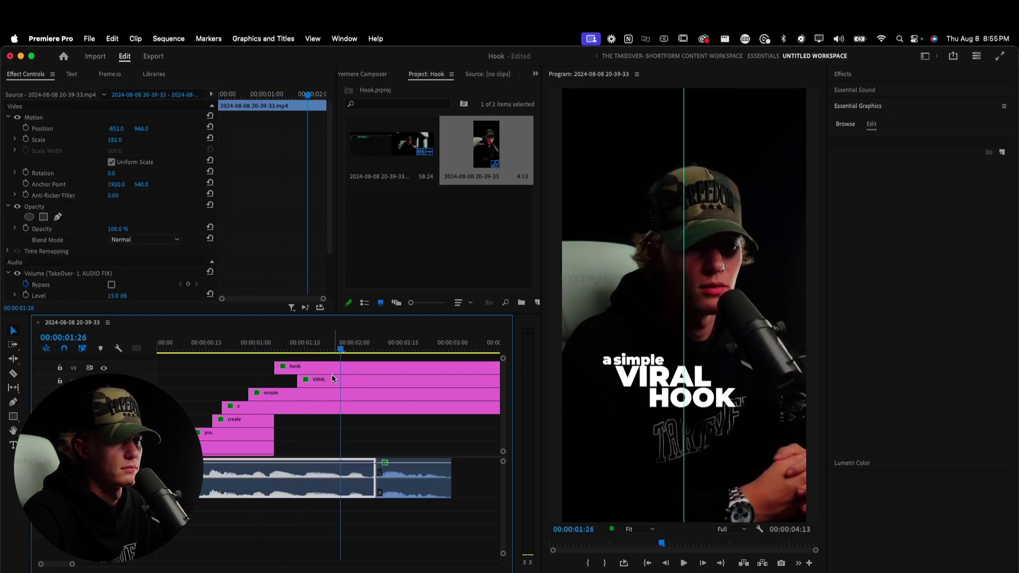
left_click_drag(352, 369, 414, 372)
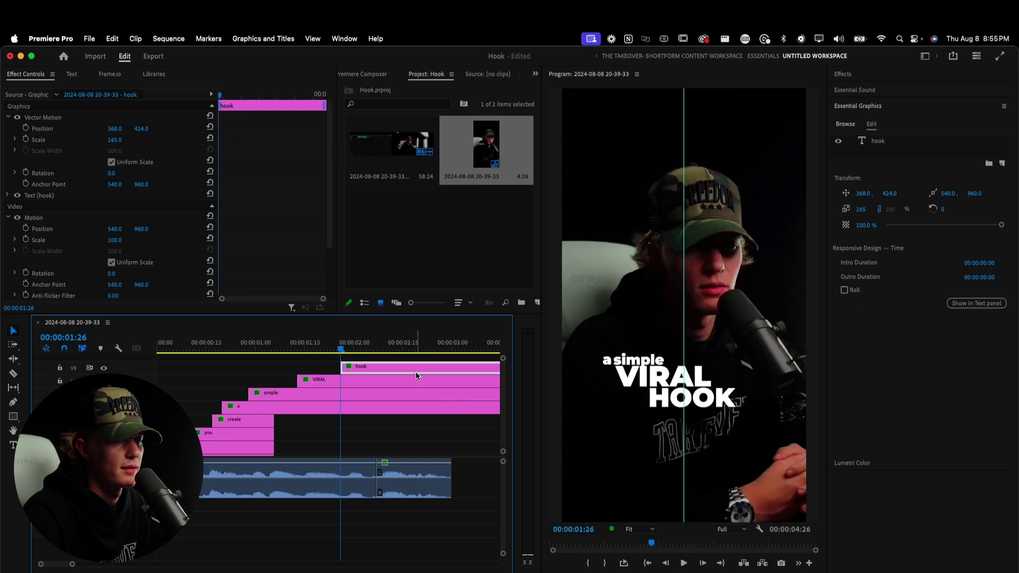
key("space")
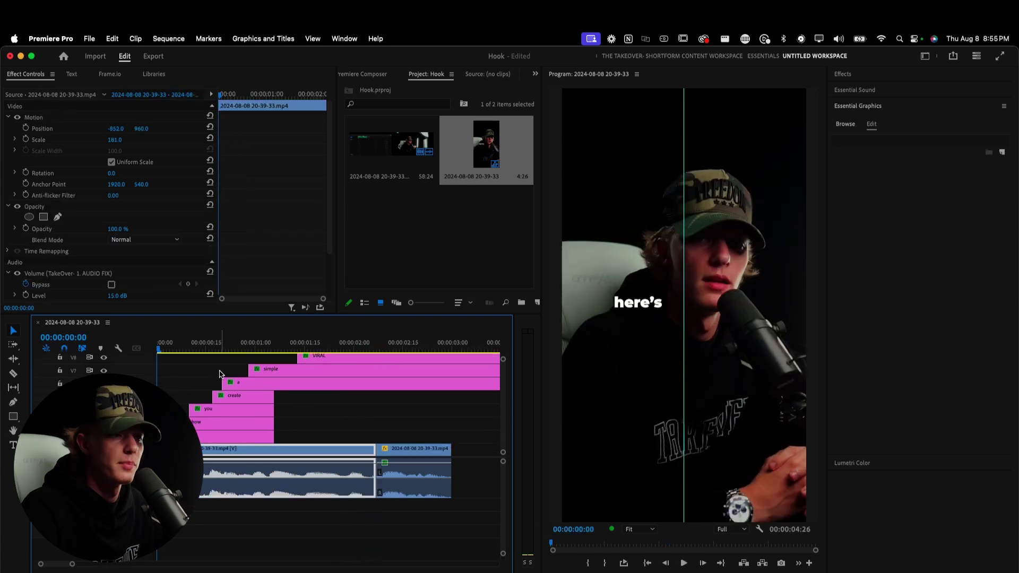
key("space")
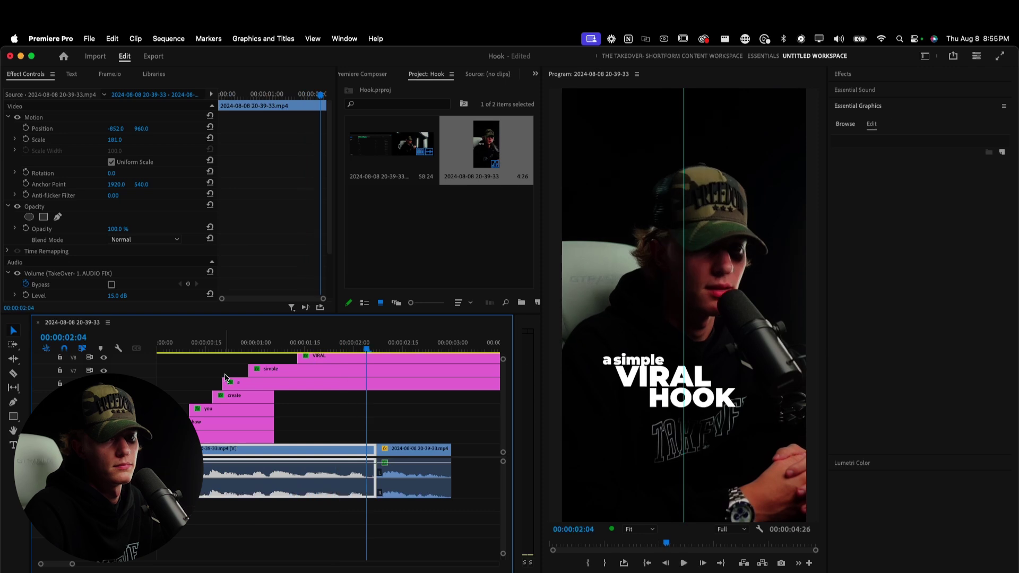
key("space")
- Cut the "here's", "how", "you" and "create" clips where "a" begins and delete their remaining parts
key("c")
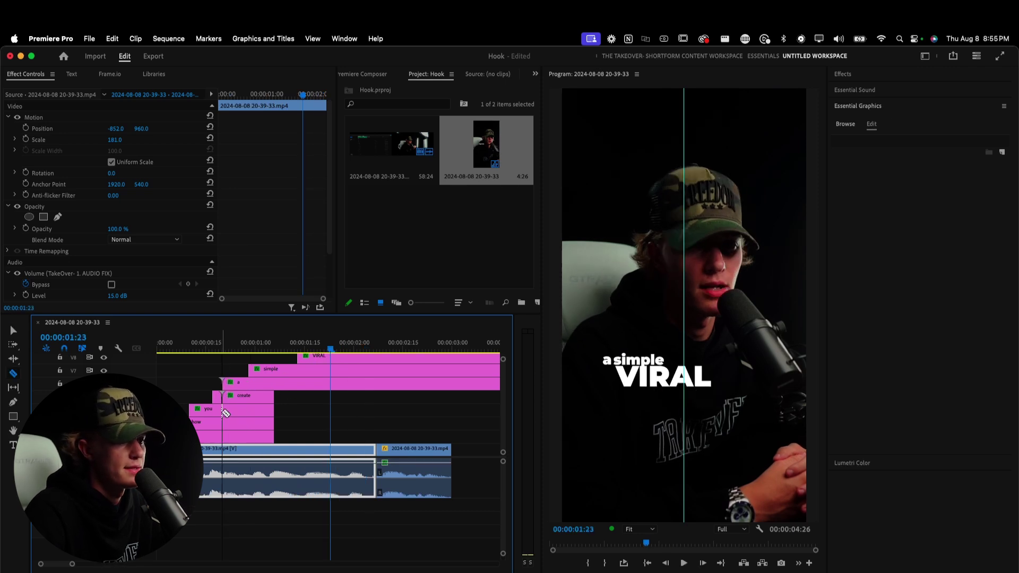
left_click(222, 434)
key("v")
left_click_drag(289, 440, 243, 395)
key("Delete")
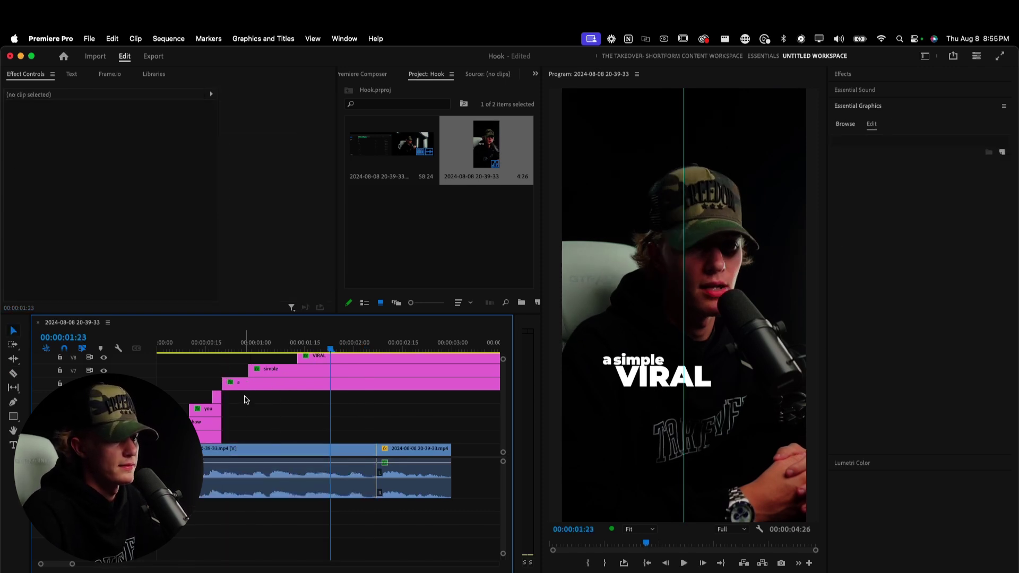
- Cut the "a", "simple", "VIRAL" and "hook" clips at the edit point between the two footage clips and delete their remaining parts
scroll(255, 392, "up", 2)
key("minus")
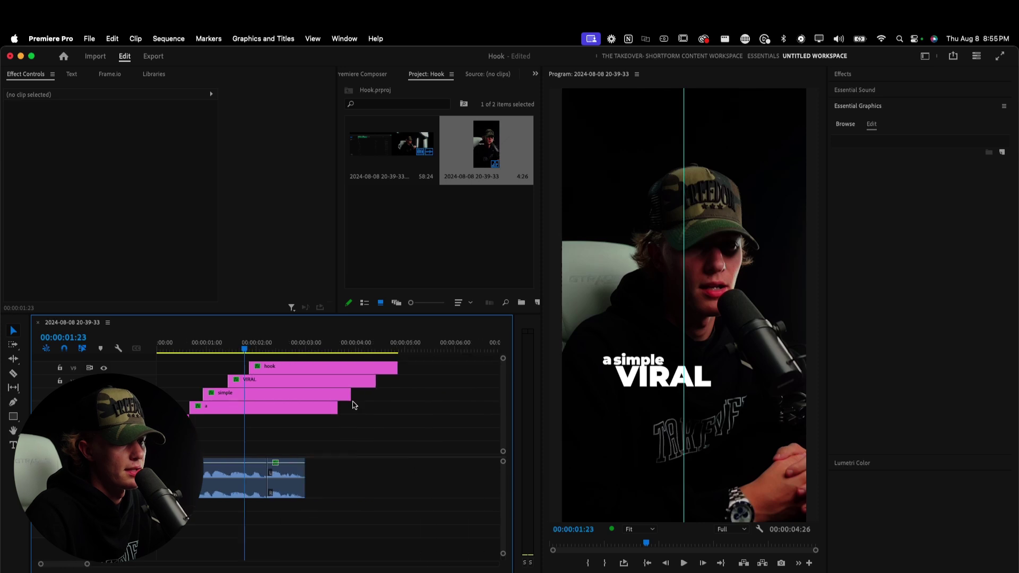
key("c")
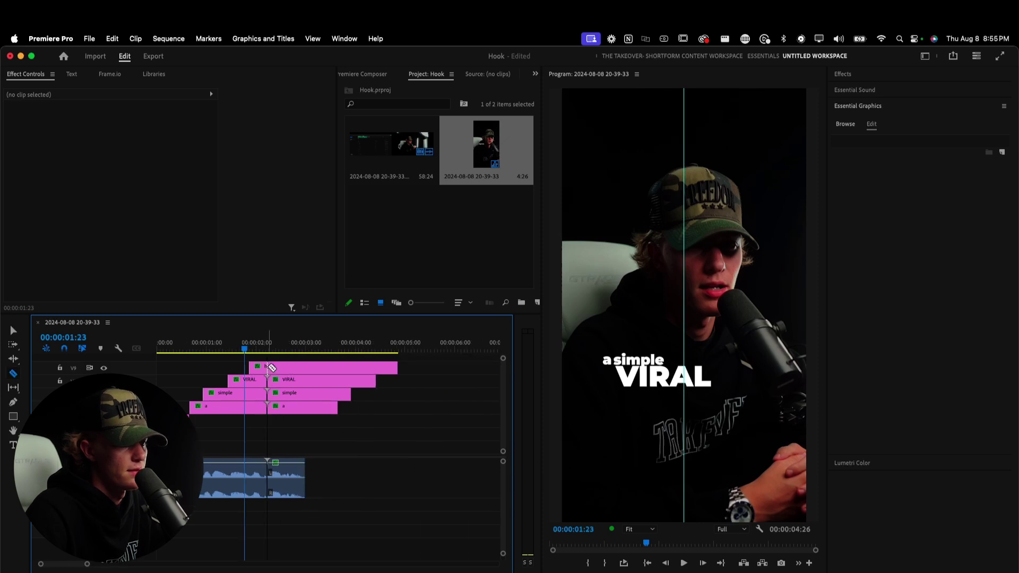
left_click(267, 367)
key("v")
left_click_drag(303, 357, 287, 410)
key("Delete")
- Move the second phrase's four caption clips down onto the tracks directly above the footage and delete the leftover footage clip after them
left_click(247, 407)
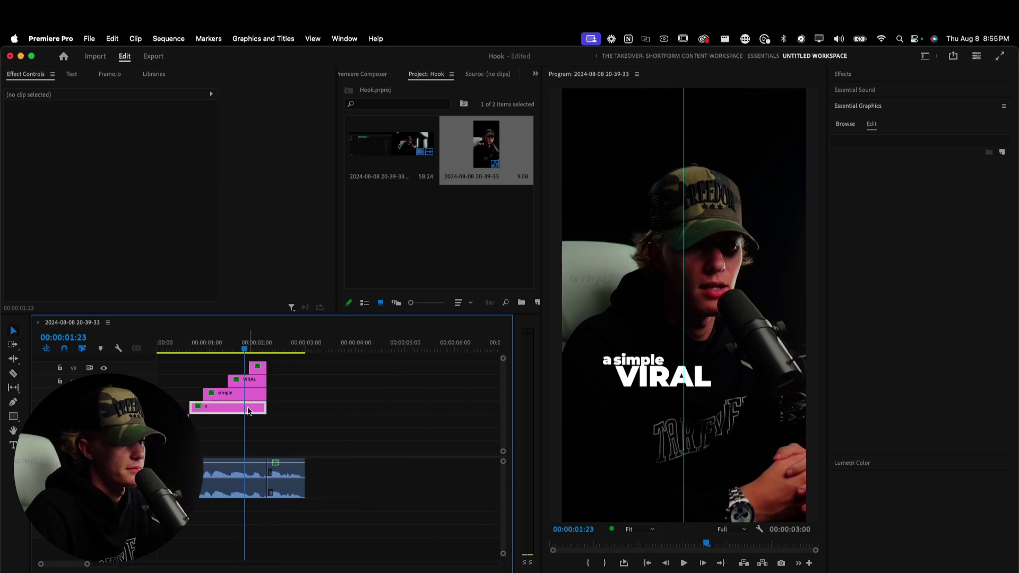
left_click_drag(299, 362, 231, 447)
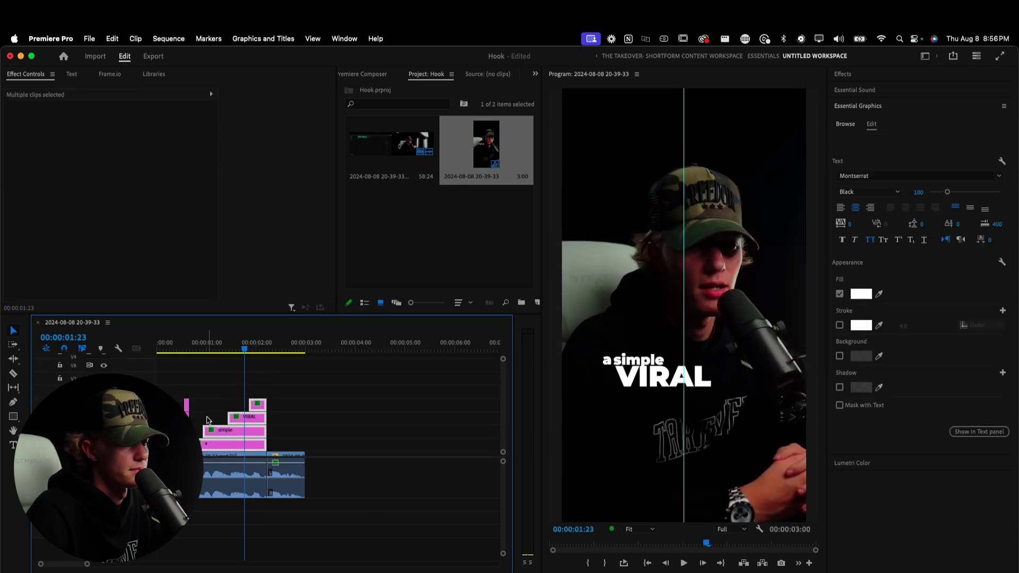
left_click_drag(167, 345, 157, 348)
key("space")
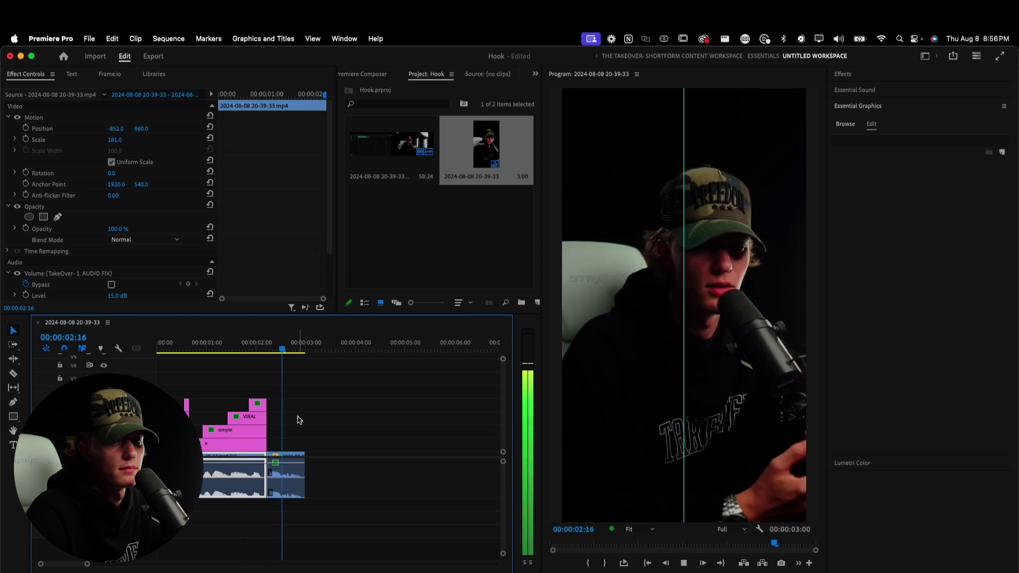
key("space")
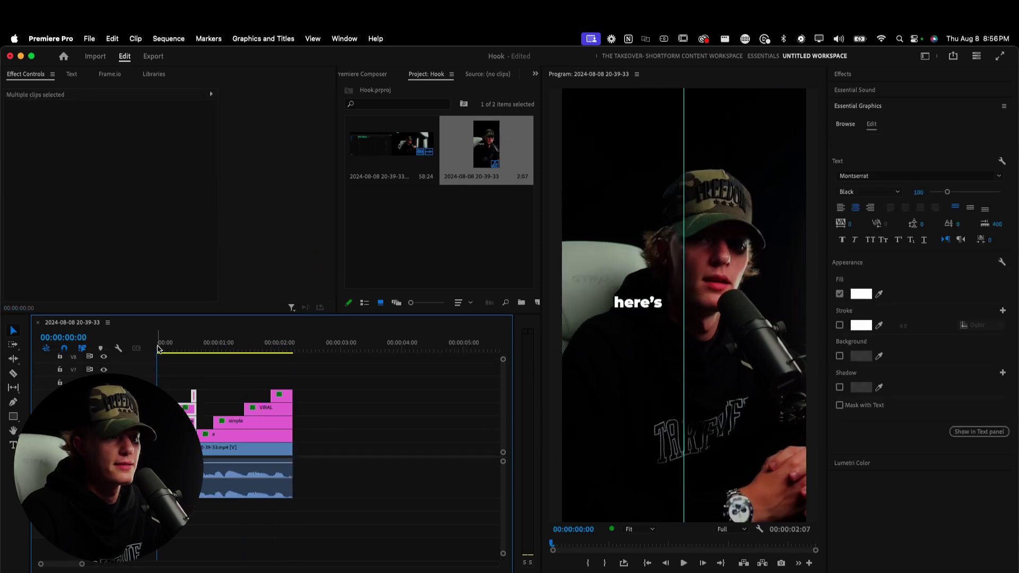
left_click_drag(158, 349, 179, 353)
- Nest the "here's", "how", "you" and "create" clips into a sequence named Hook part 1
left_click(194, 392)
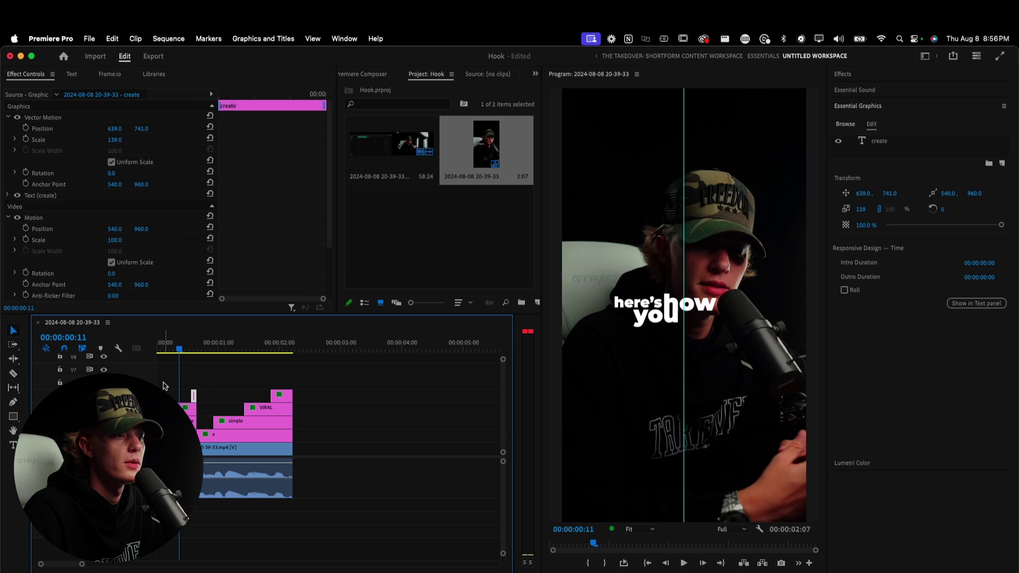
left_click_drag(187, 403, 186, 403)
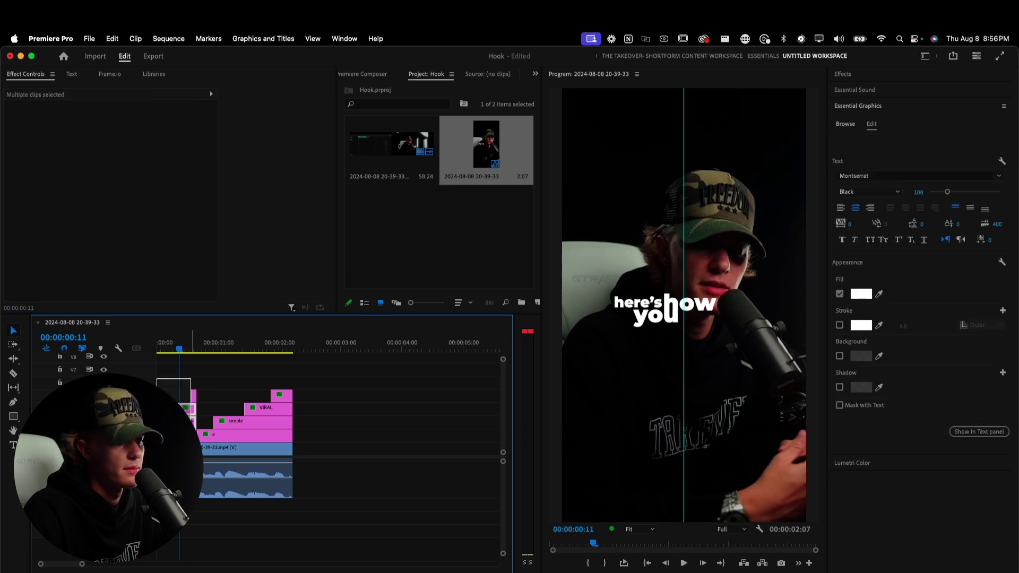
right_click(191, 403)
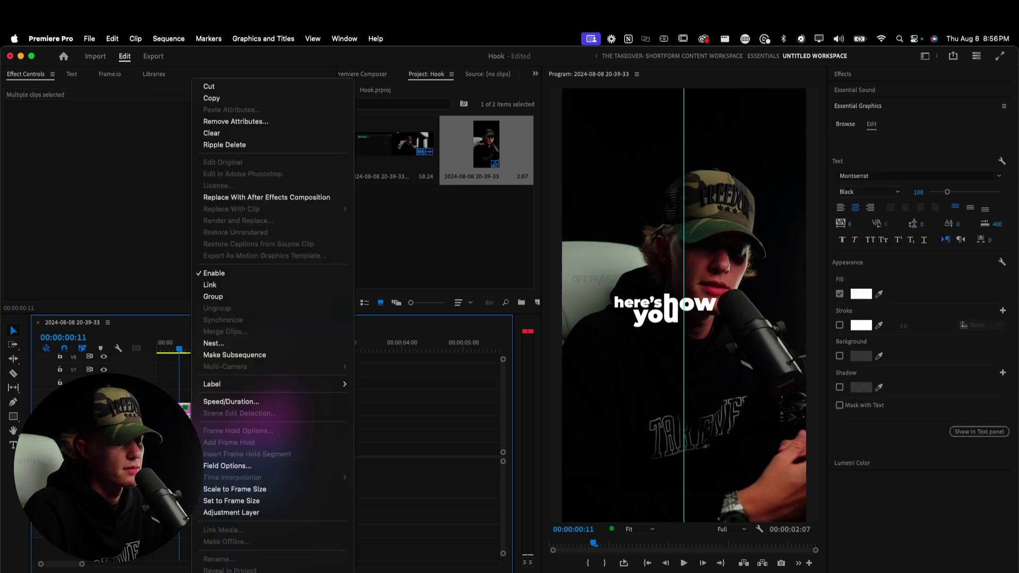
left_click(219, 343)
type("Hook part 1")
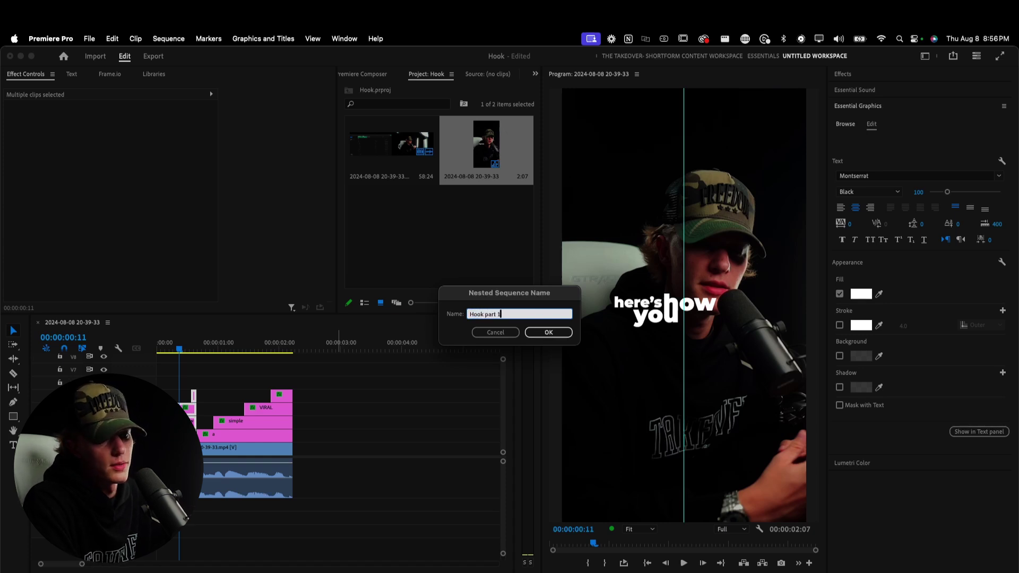
key("Return")
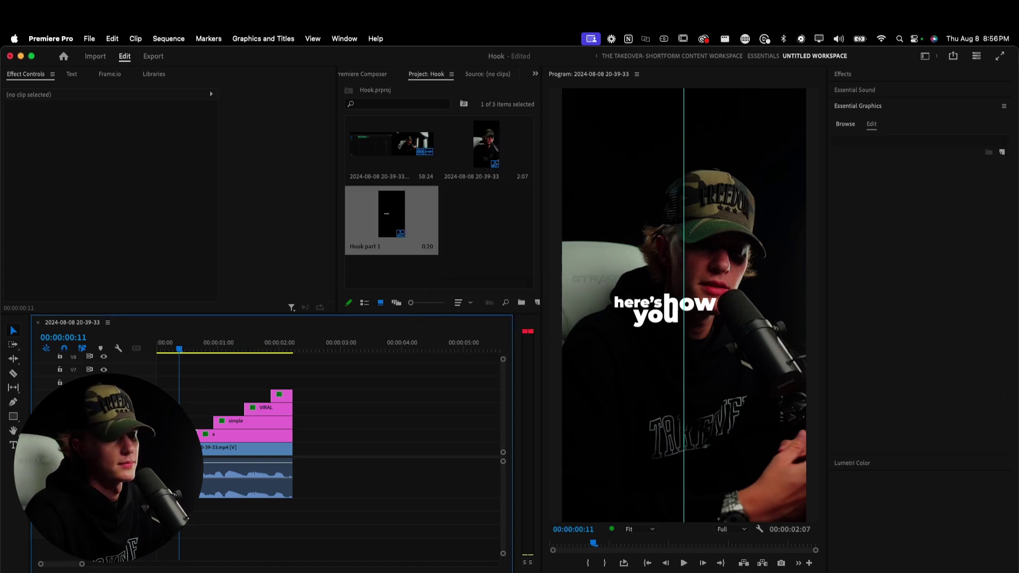
- Nest the "a", "simple", "VIRAL" and "hook" clips into a sequence named Hook Part 2
left_click_drag(348, 375, 246, 434)
right_click(248, 433)
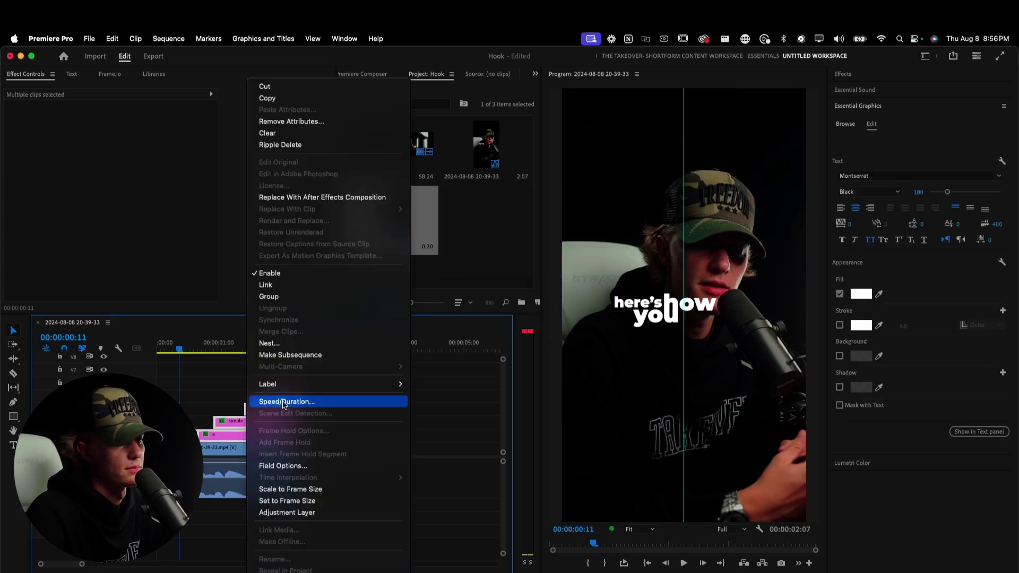
left_click(299, 342)
type("Ho")
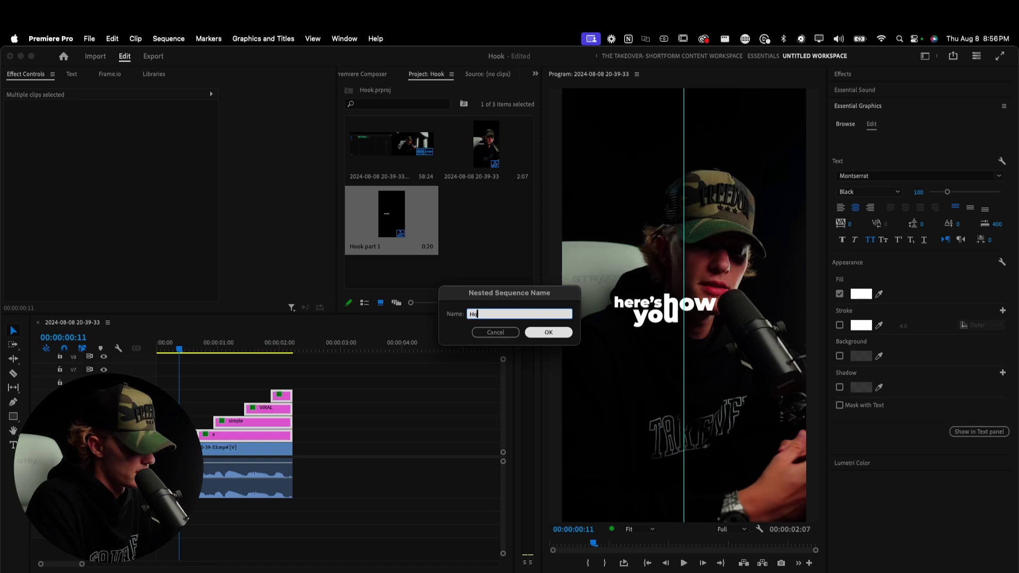
type("ok Part 2")
key("Return")
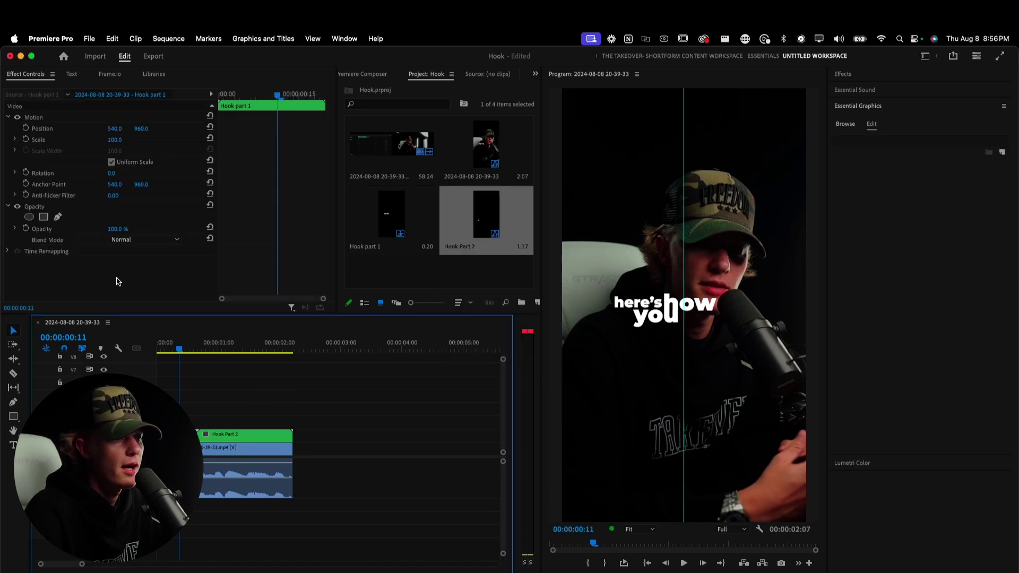
- Set the Hook part 1 nest's position to 552, 1130, using the frame with all four words as reference
left_click_drag(115, 132, 122, 160)
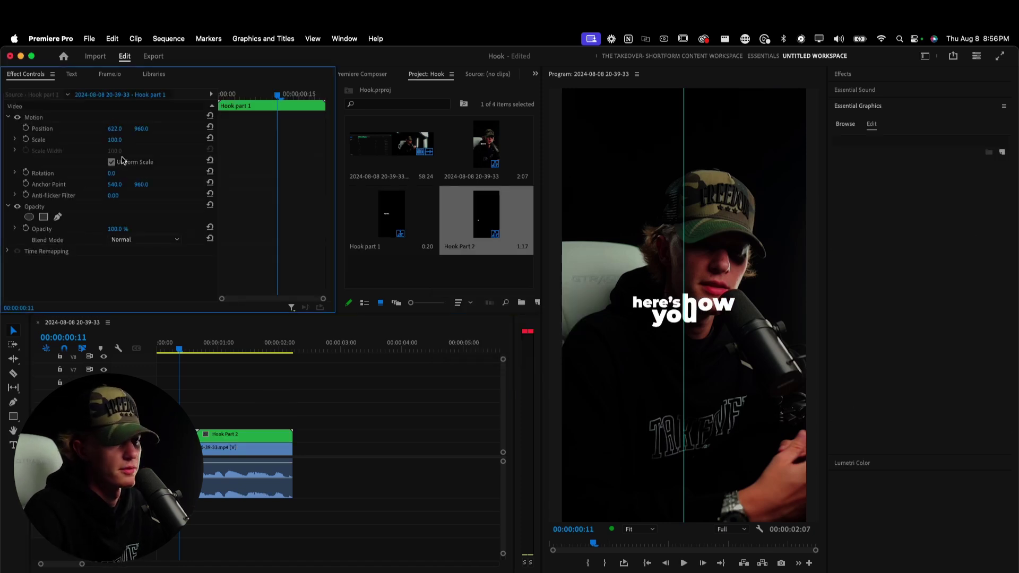
left_click_drag(180, 349, 192, 350)
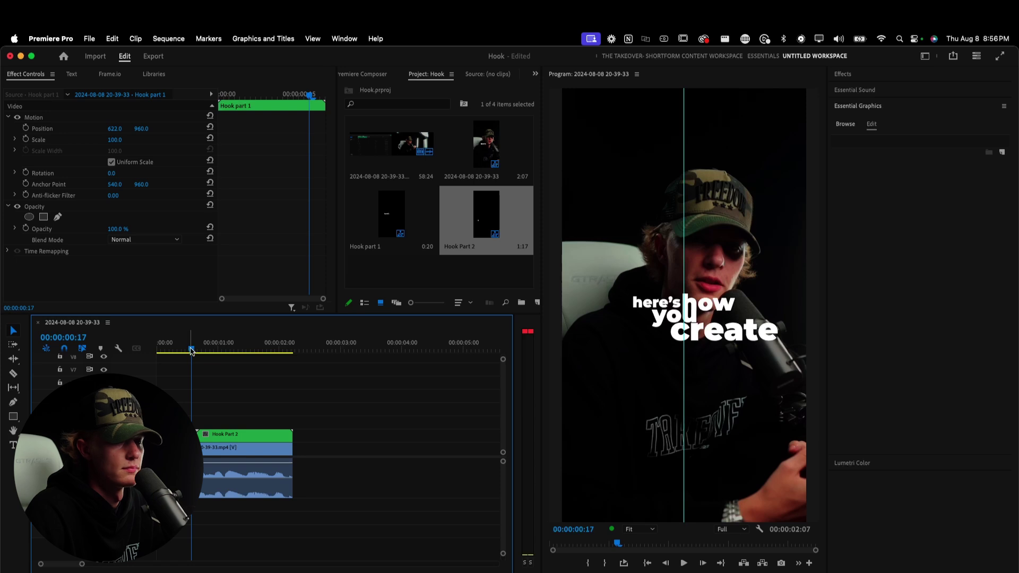
left_click_drag(115, 128, 232, 129)
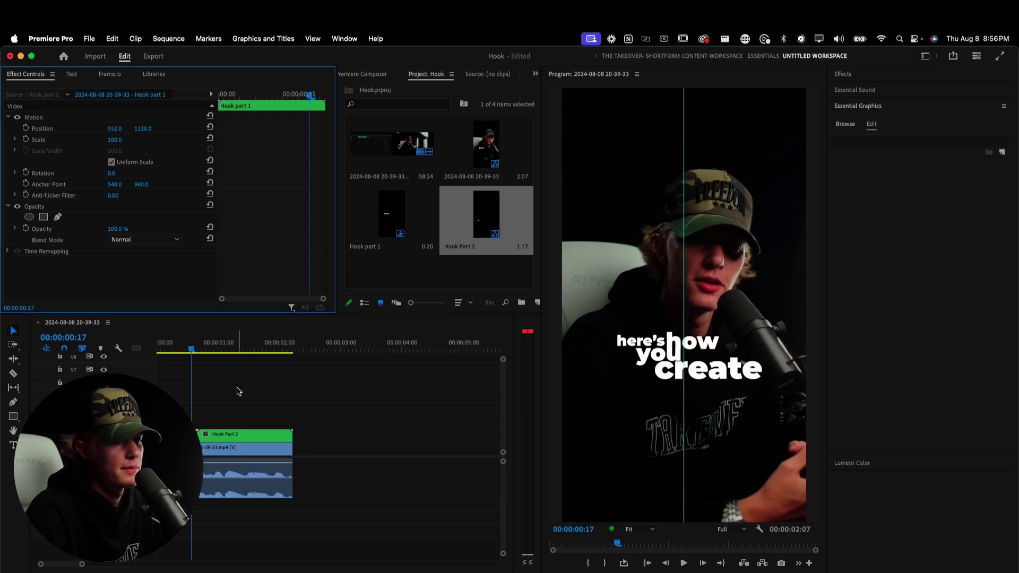
- Shift the Hook Part 2 nest slightly right and up to center its text at the first phrase's height, and play back both phrases
left_click(273, 350)
left_click(269, 434)
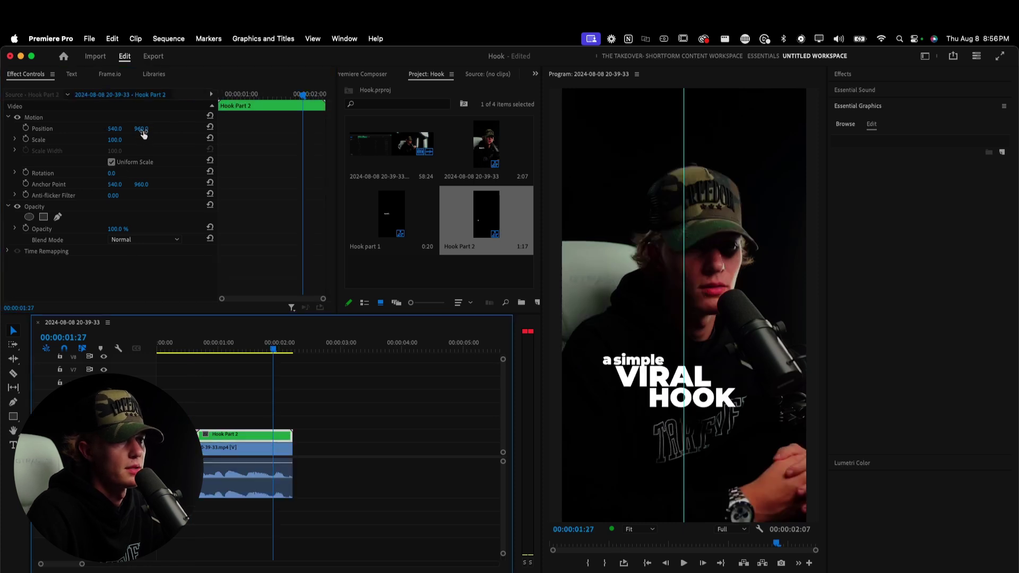
left_click_drag(141, 128, 162, 129)
left_click(208, 366)
key("Up")
key("Up")
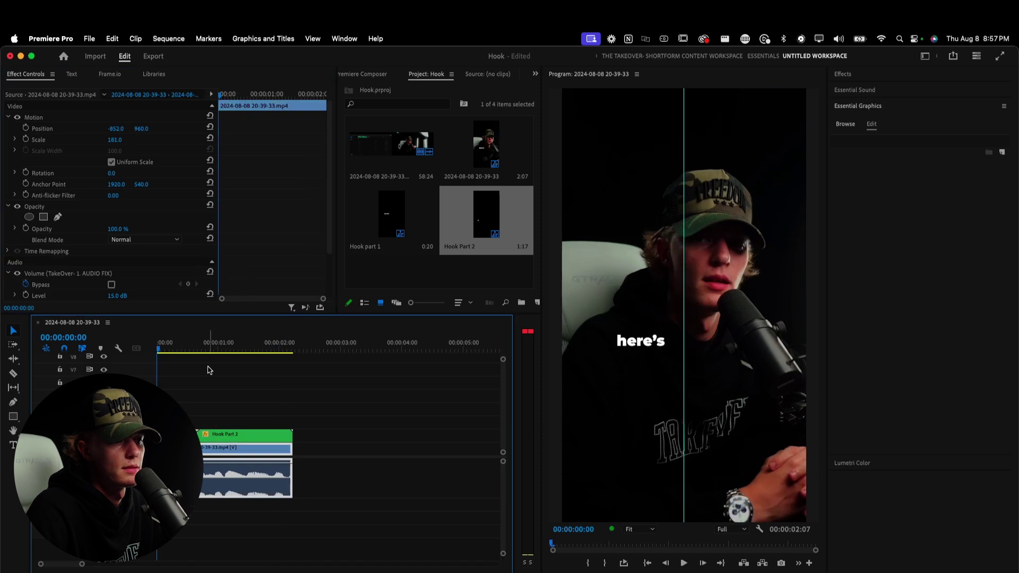
key("space")
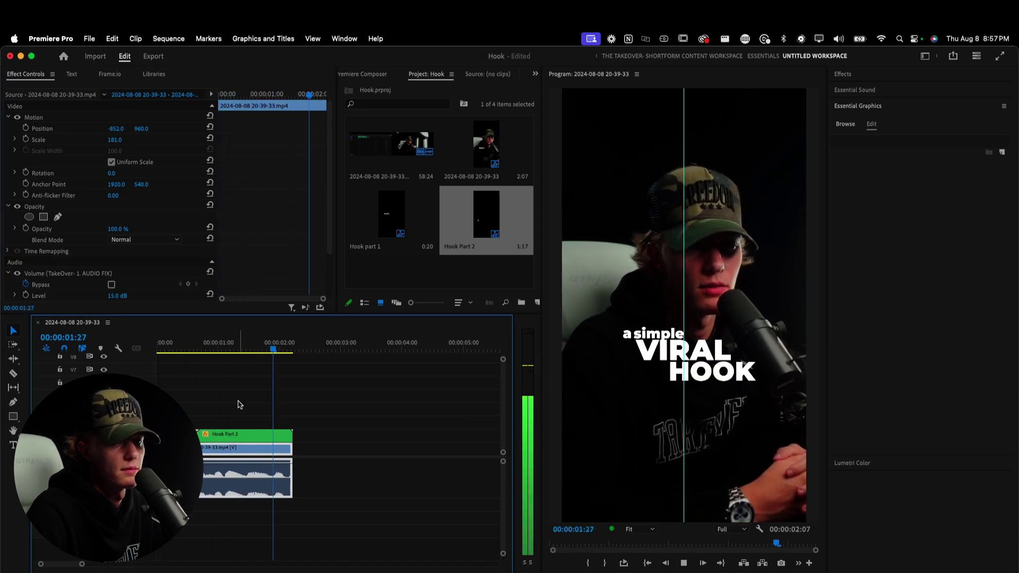
key("space")
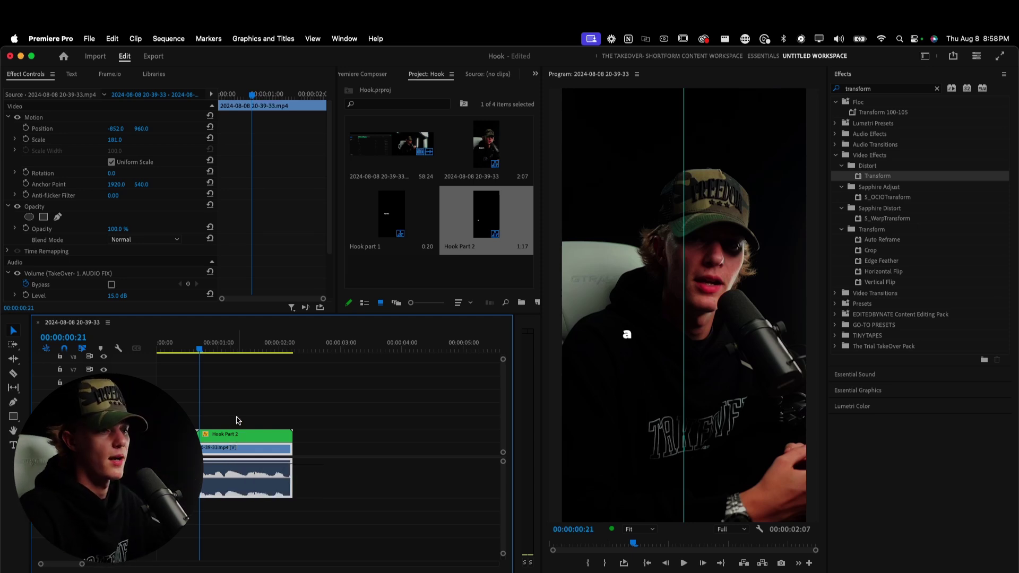
- Nest Hook part 1 and Hook Part 2 together under the default name and apply the Distort Transform effect to the new nest
left_click_drag(249, 416, 201, 435)
right_click(222, 437)
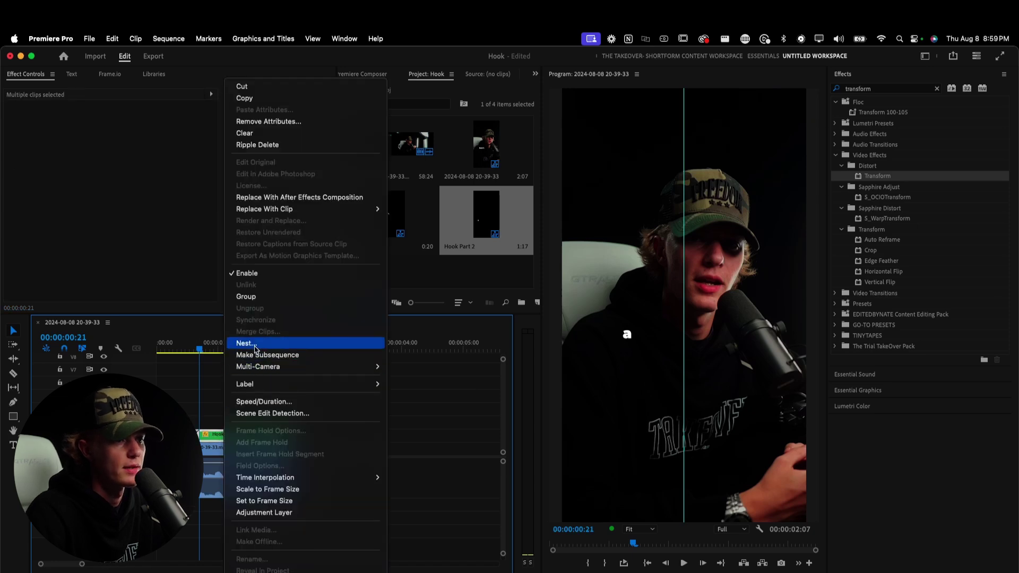
left_click(332, 345)
left_click(535, 335)
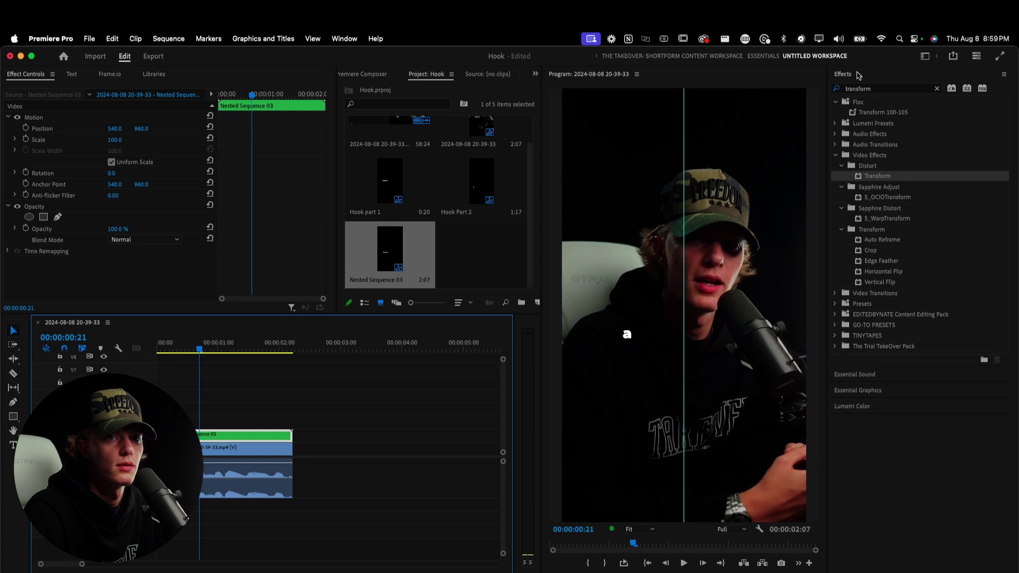
left_click_drag(899, 171, 262, 437)
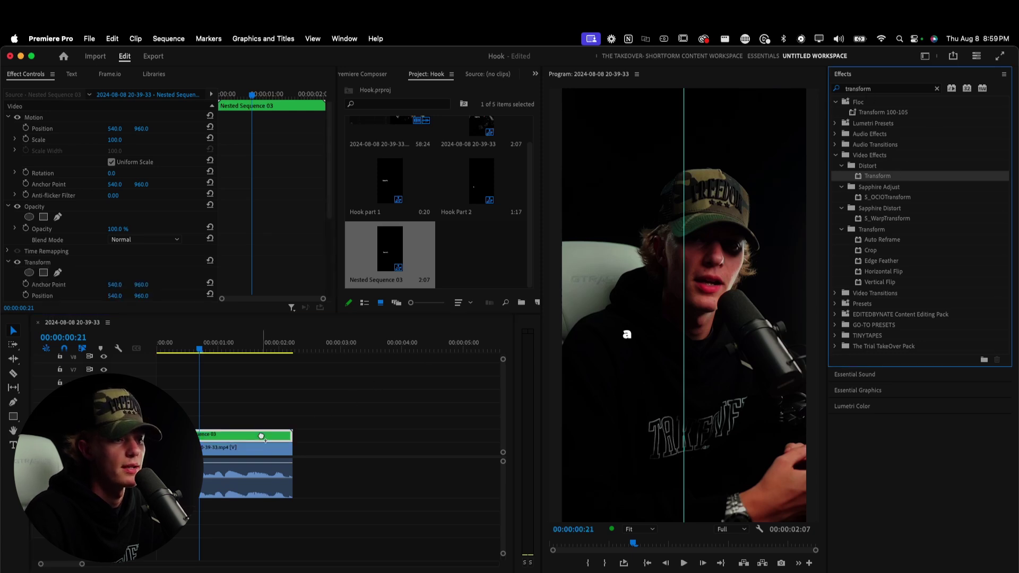
- Turn off the Transform effect's composition shutter angle, set Shutter Angle to 360, and enable keyframing for Opacity and Position at 00:00:00:21
scroll(273, 232, "down", 5)
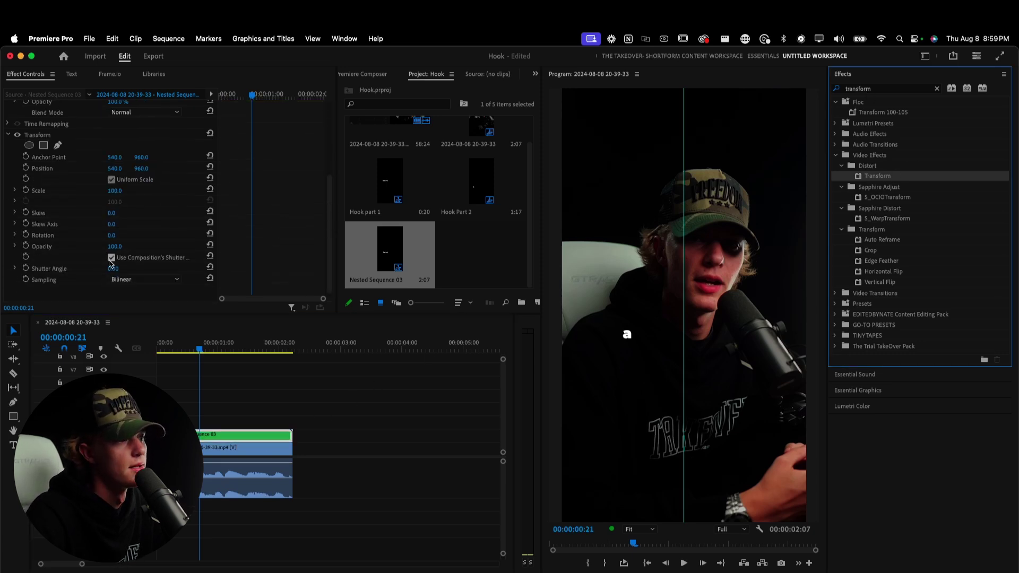
left_click(111, 259)
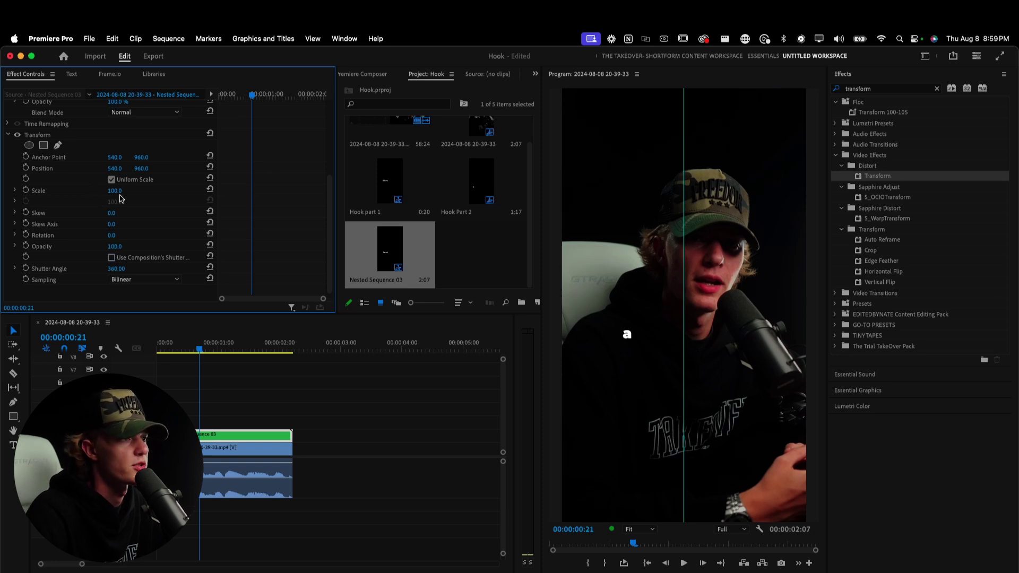
left_click(26, 246)
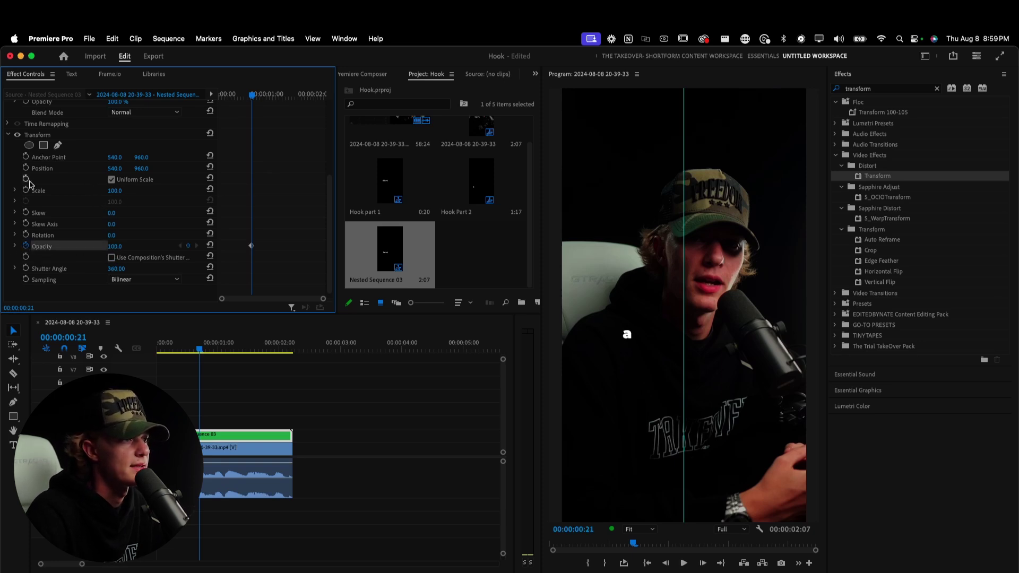
left_click(25, 168)
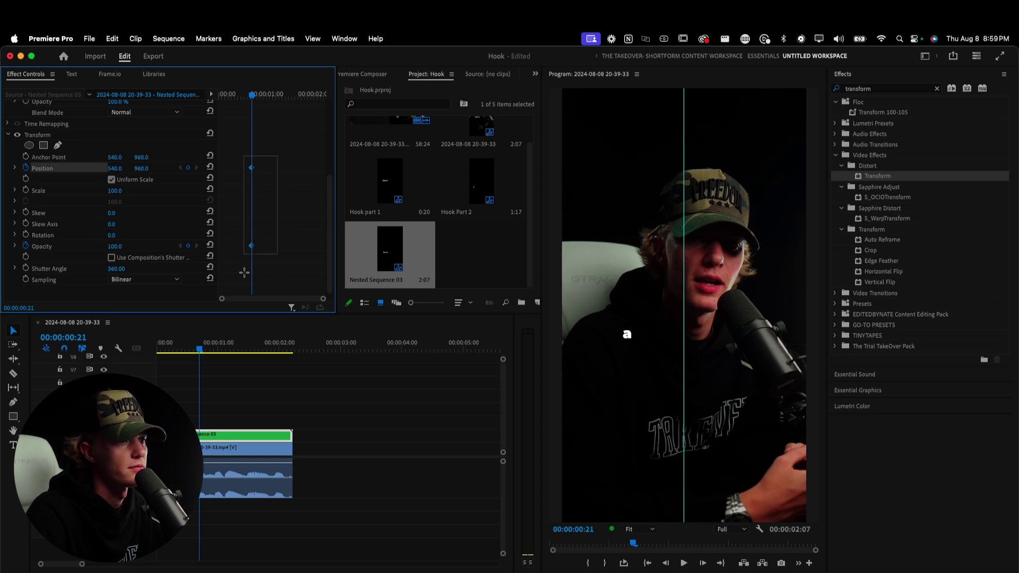
- Shift both Transform keyframes later, set Opacity to 23 and vertical Position to 1187 at the sequence start, and play back the animation
key("Home")
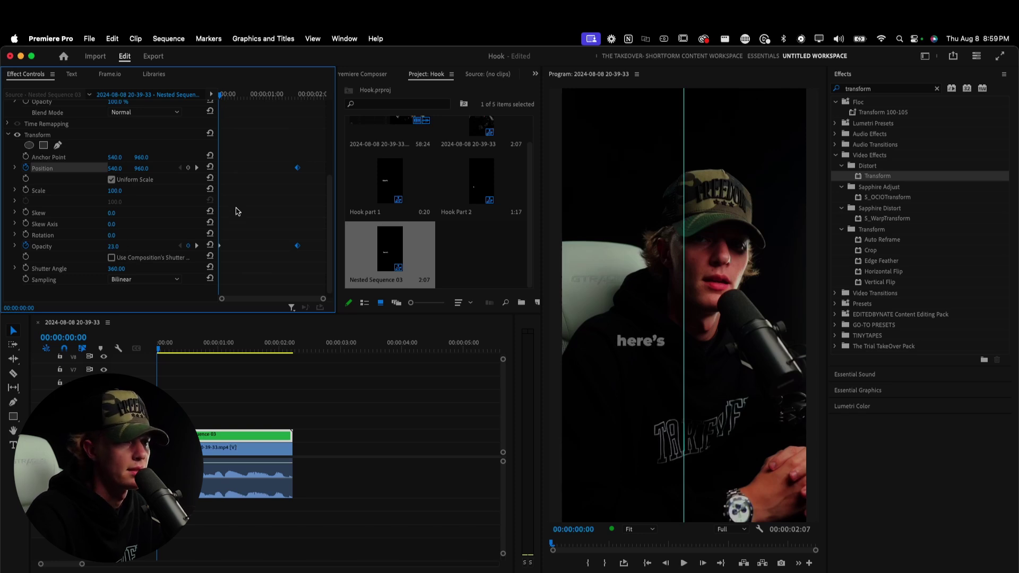
left_click_drag(141, 169, 179, 169)
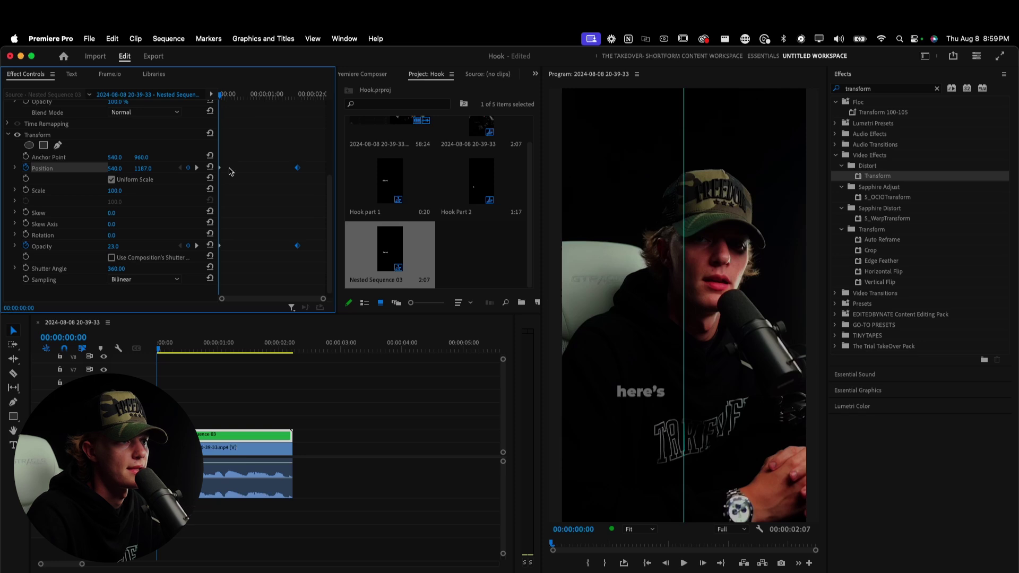
key("space")
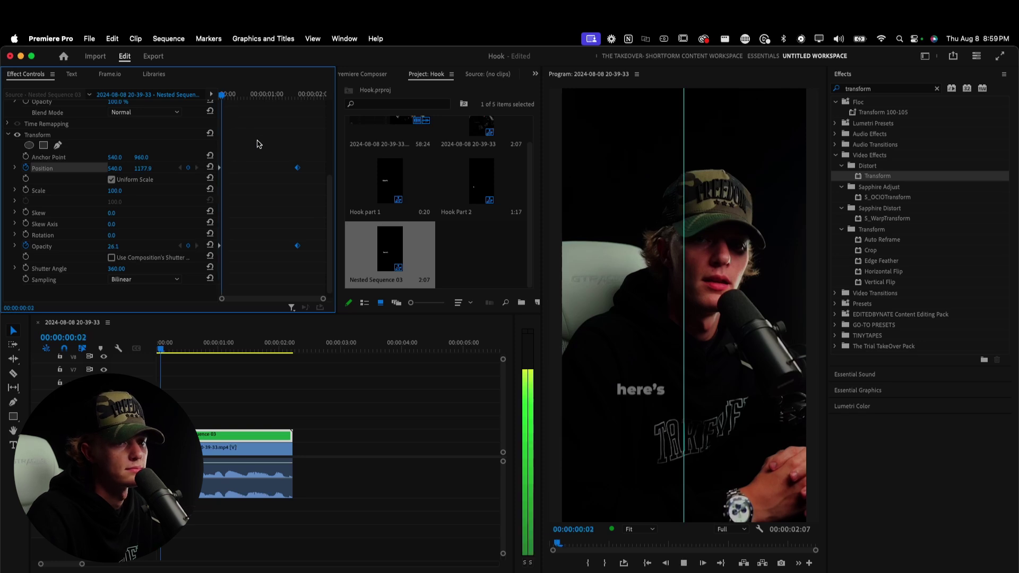
key("space")
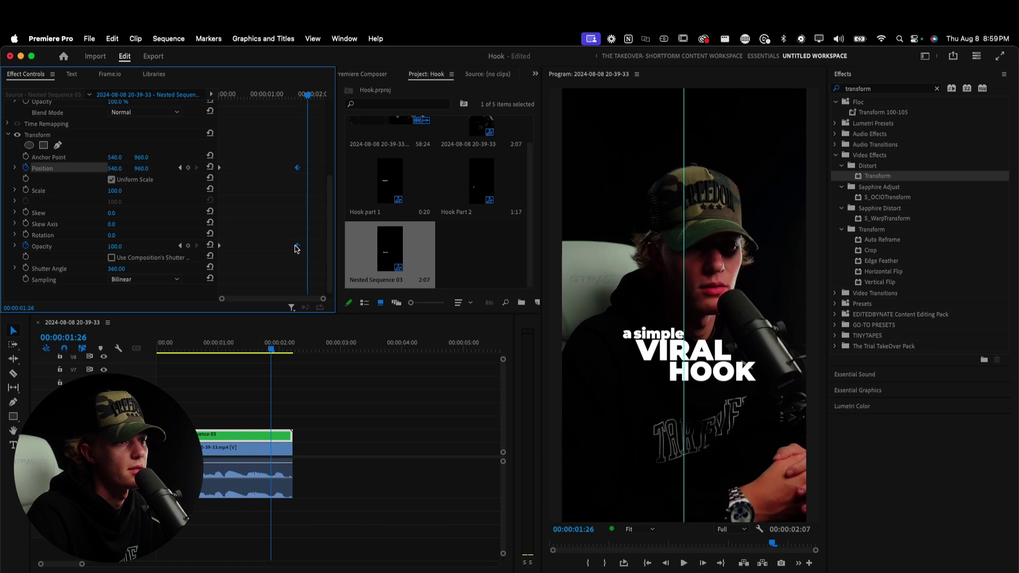
- Move the ending Opacity and Position keyframes earlier and set the Position keyframes' temporal interpolation to Bezier
left_click_drag(297, 247, 272, 246)
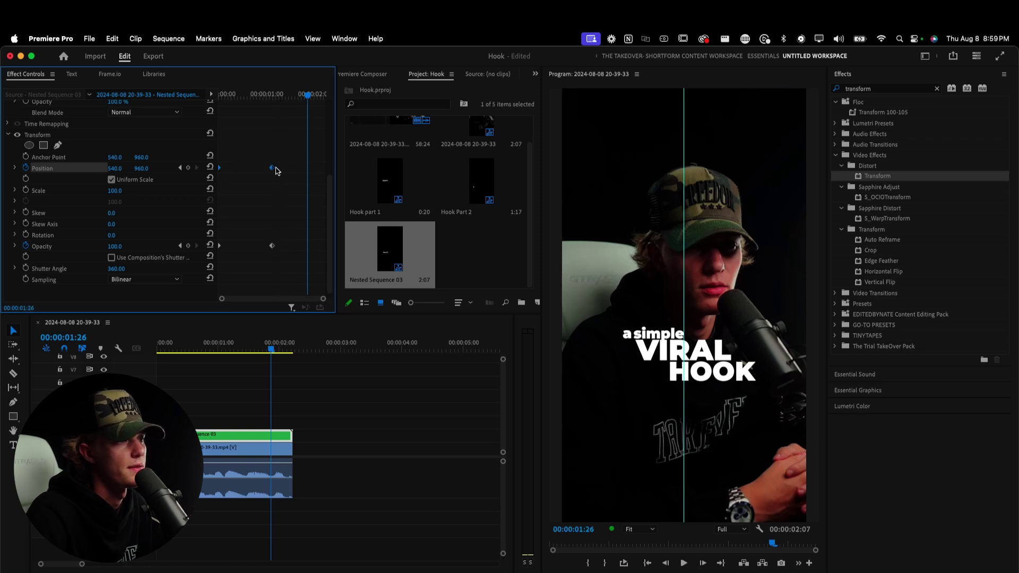
right_click(276, 170)
mouse_move(318, 266)
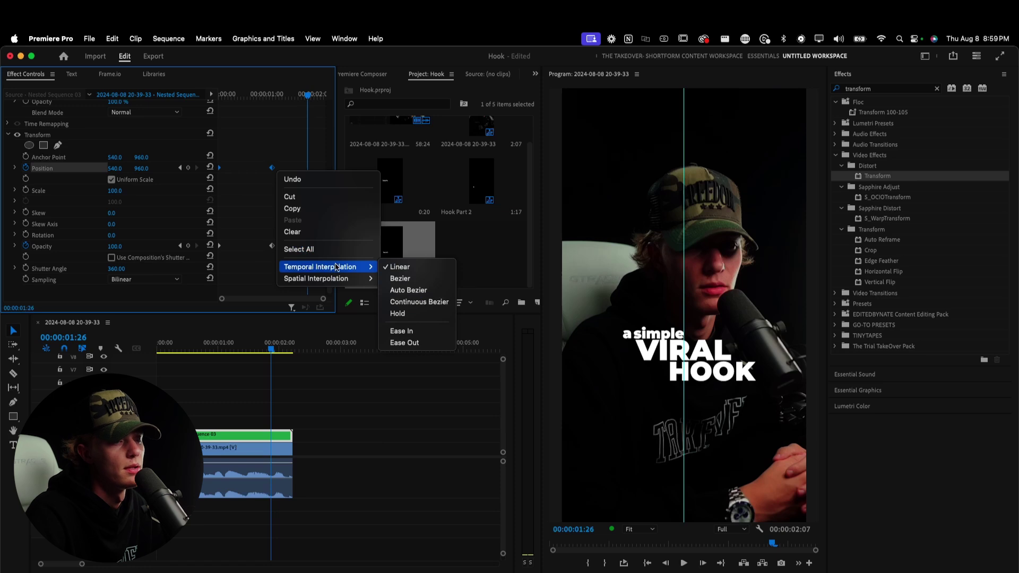
left_click(400, 278)
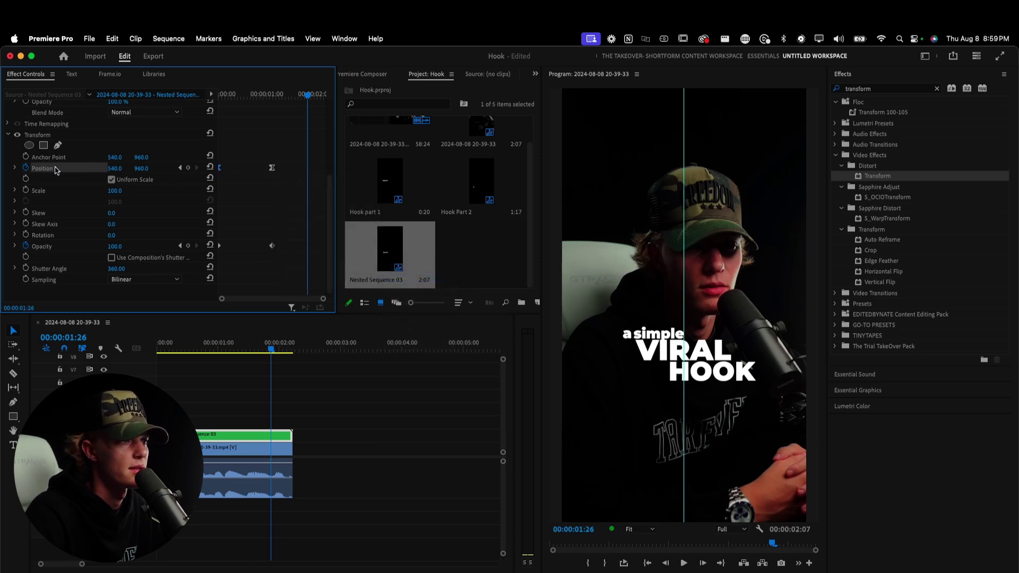
- Raise the starting velocity in the Position velocity graph to about 4683 per second and preview the movement from near the start
left_click(14, 168)
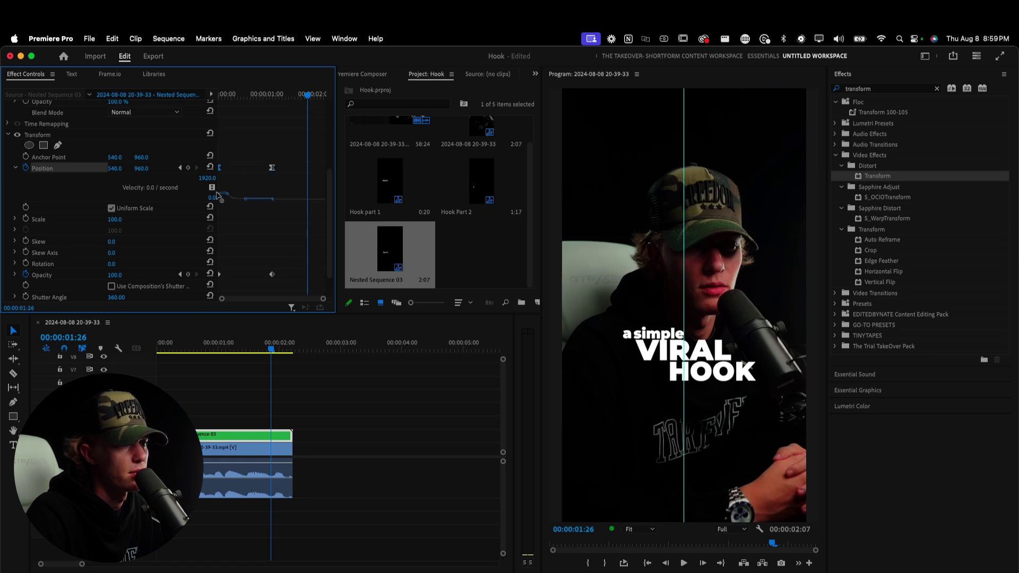
left_click_drag(218, 194, 204, 178)
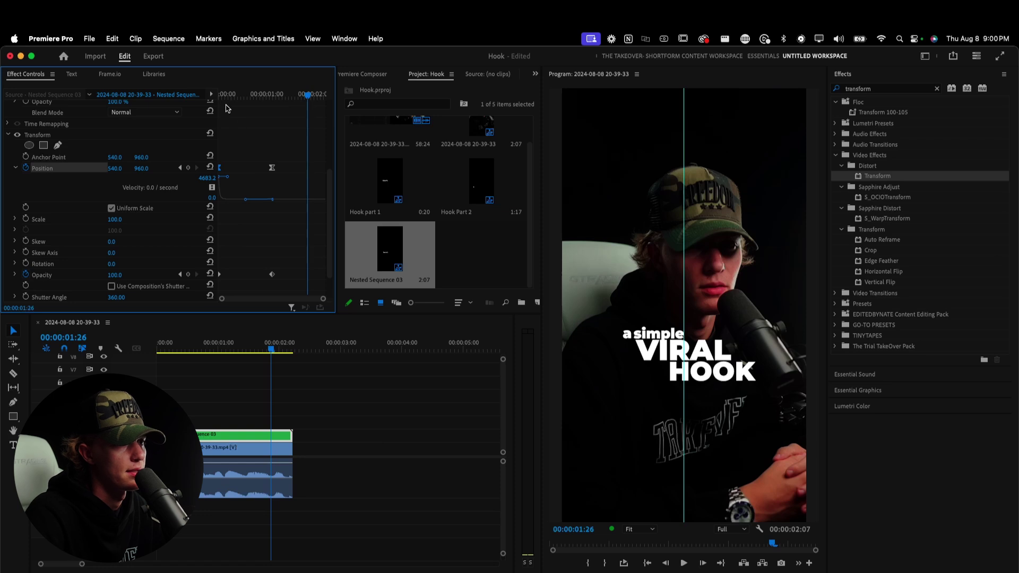
left_click(224, 93)
key("space")
key("space")
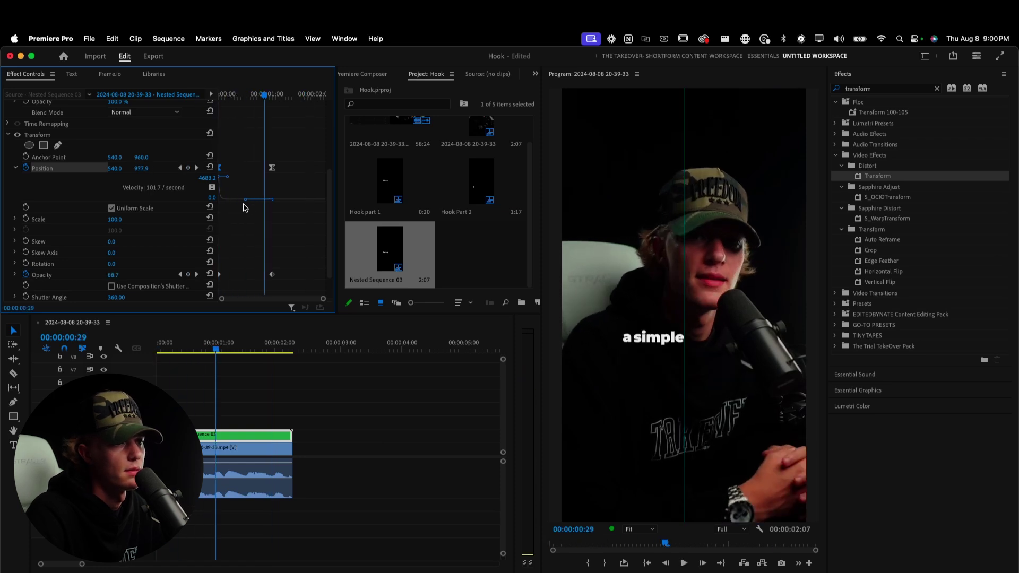
- Steepen the Position curve to a starting velocity of about 7779 per second, move its ending keyframe to the nest's end, and preview it
left_click_drag(245, 200, 252, 198)
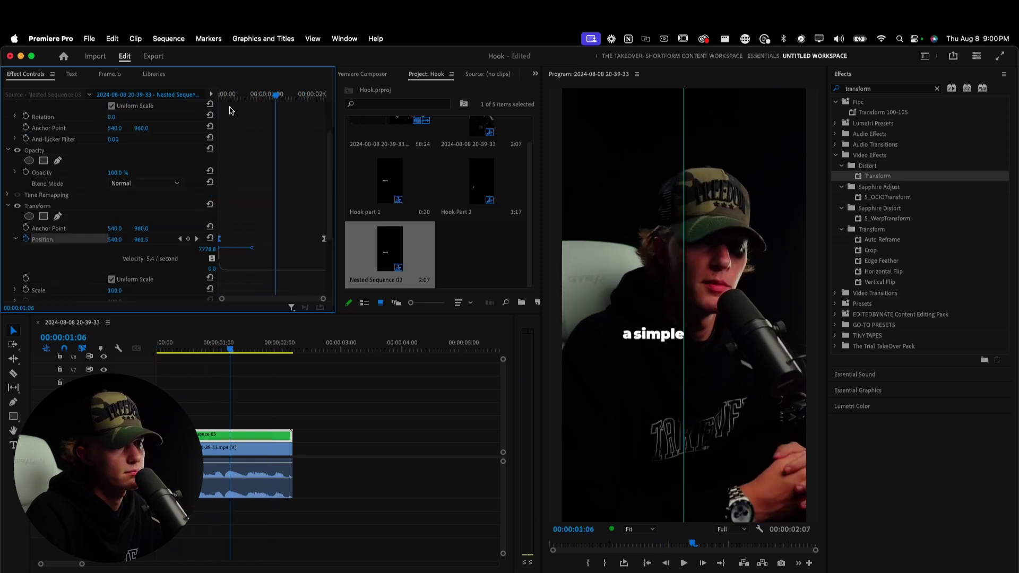
left_click_drag(231, 93, 182, 100)
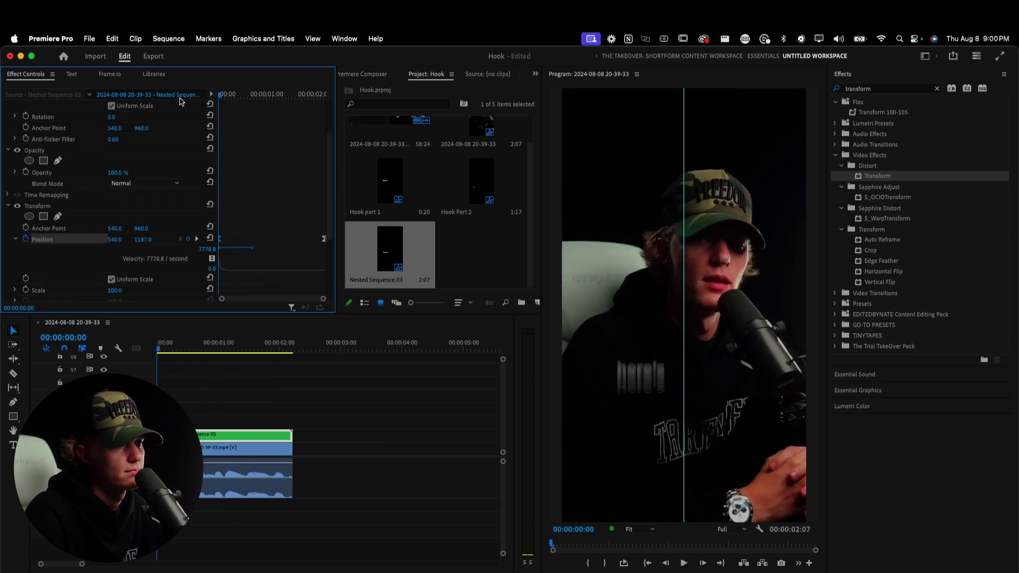
key("space")
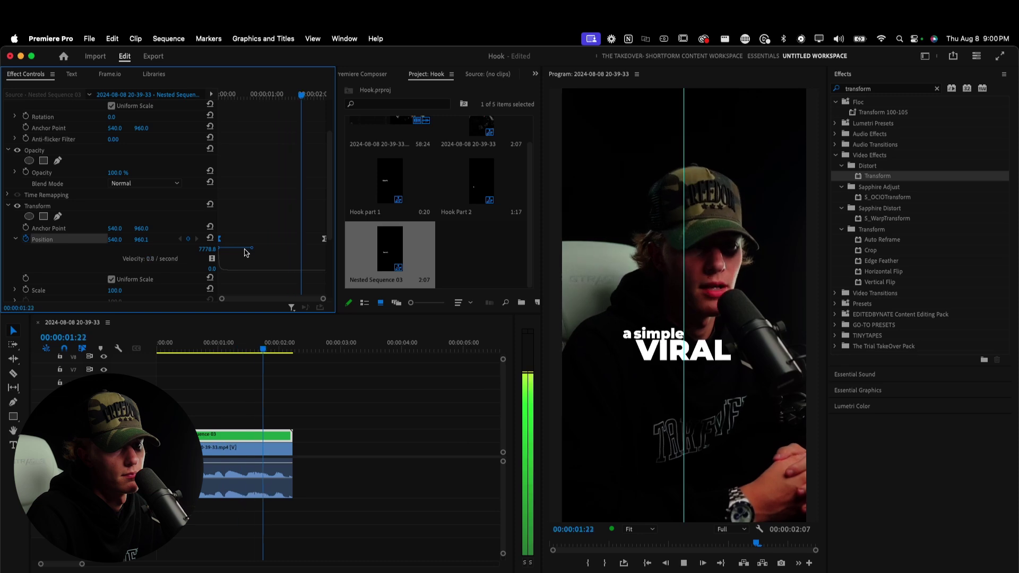
key("space")
- Open the Hook Part 2 sequence inside Nested Sequence 03 and extend the ends of all four word clips together
left_click(259, 435)
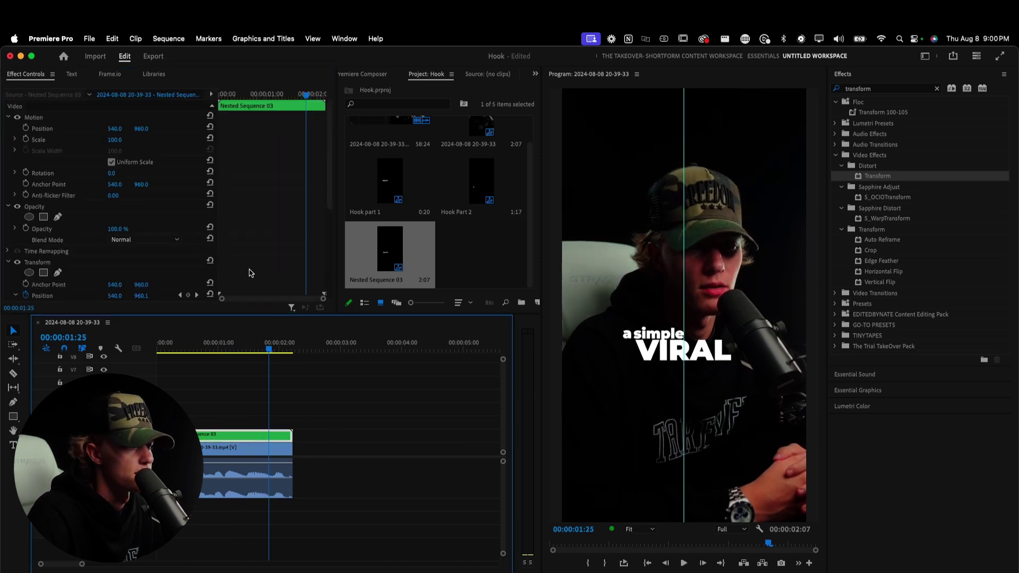
scroll(251, 273, "down", 5)
double_click(265, 437)
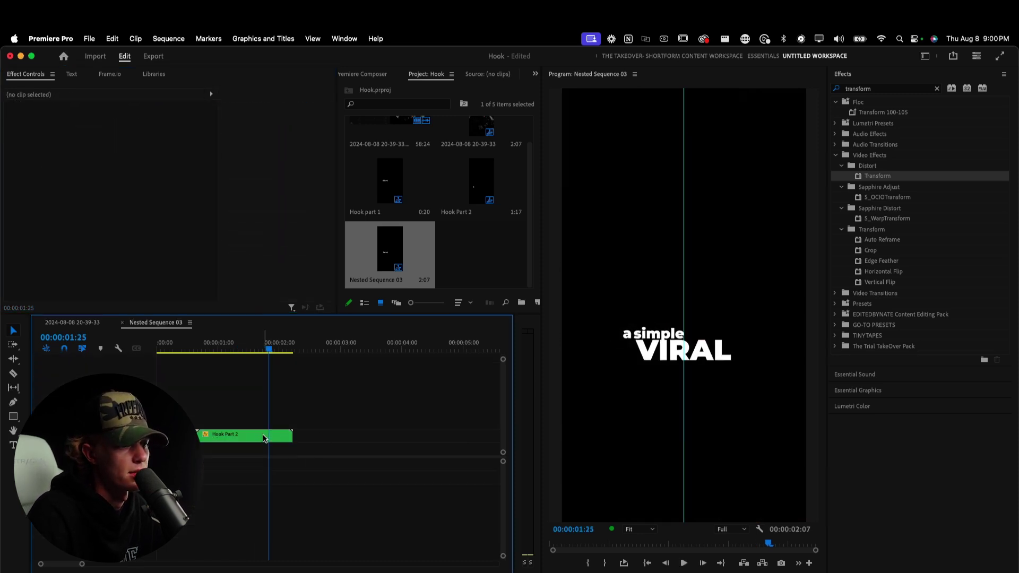
double_click(271, 439)
left_click_drag(316, 369, 218, 461)
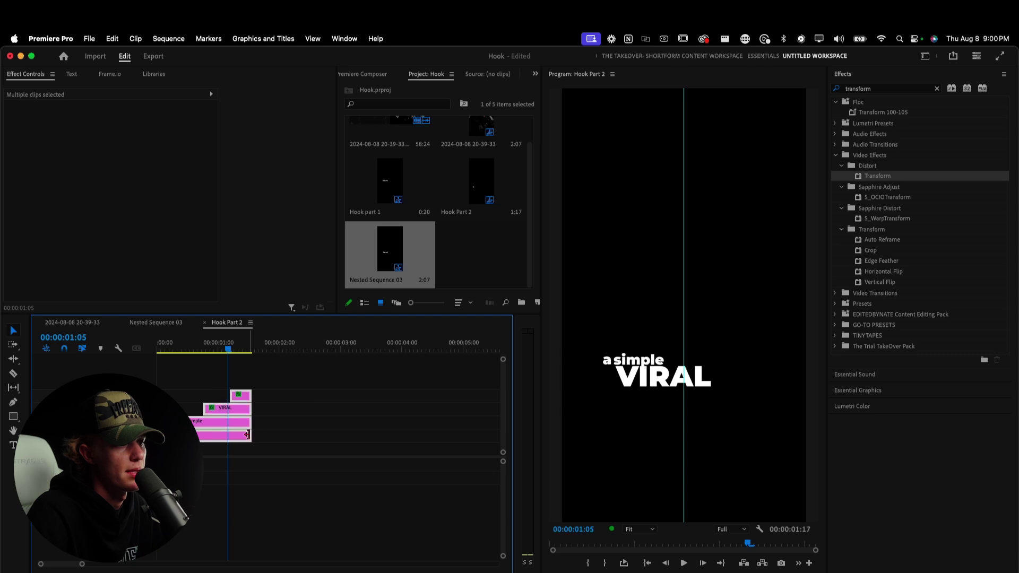
left_click_drag(252, 432, 504, 431)
- Lengthen Hook Part 2 inside Nested Sequence 03, and extend the nest in the main sequence to 00:00:04:25
left_click(158, 323)
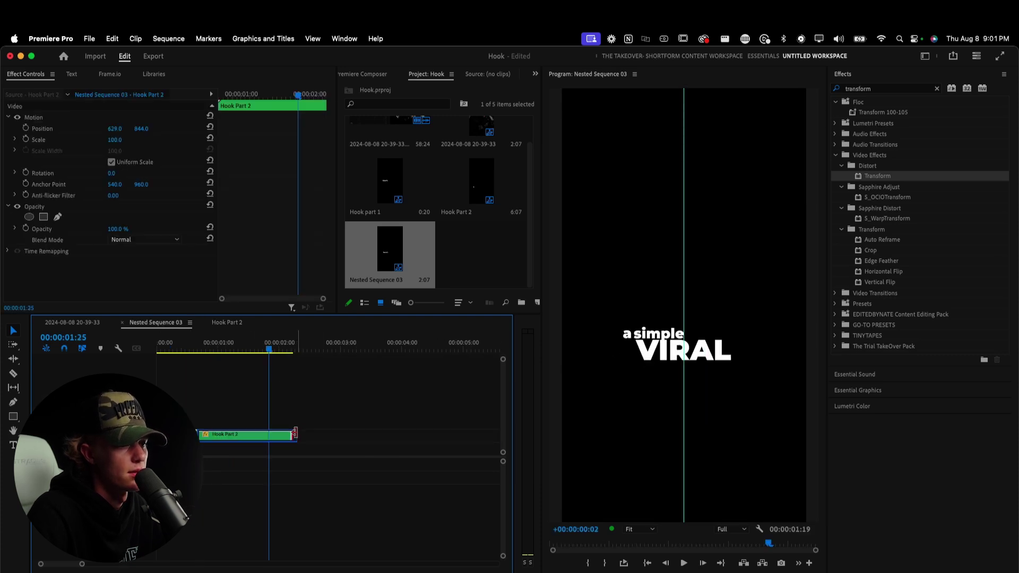
key("=")
left_click(78, 323)
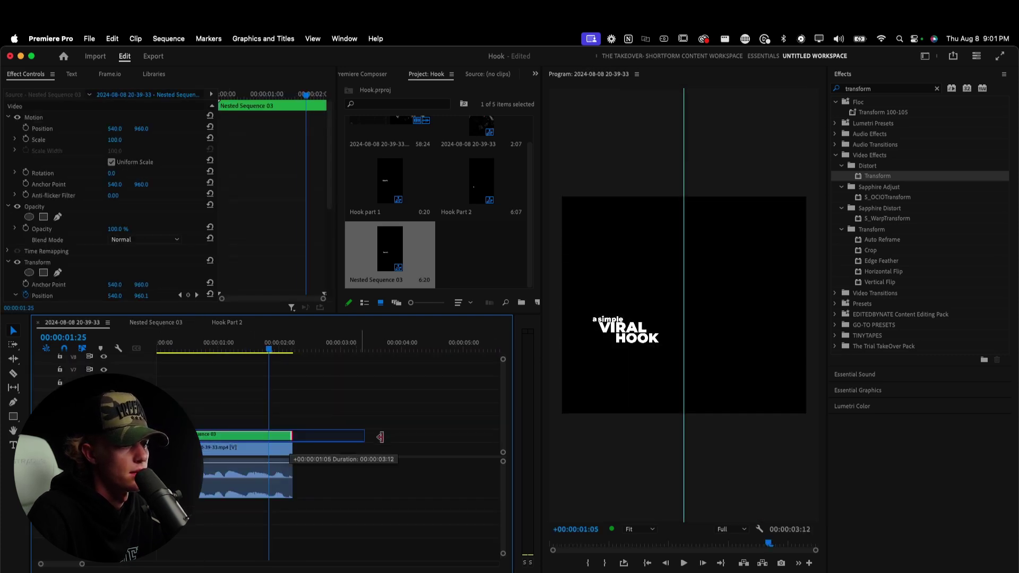
- Move the ending Position keyframe out to the extended nest's end and replay the caption animation from the start to check its easing
scroll(272, 271, "down", 2)
left_click_drag(268, 254, 314, 258)
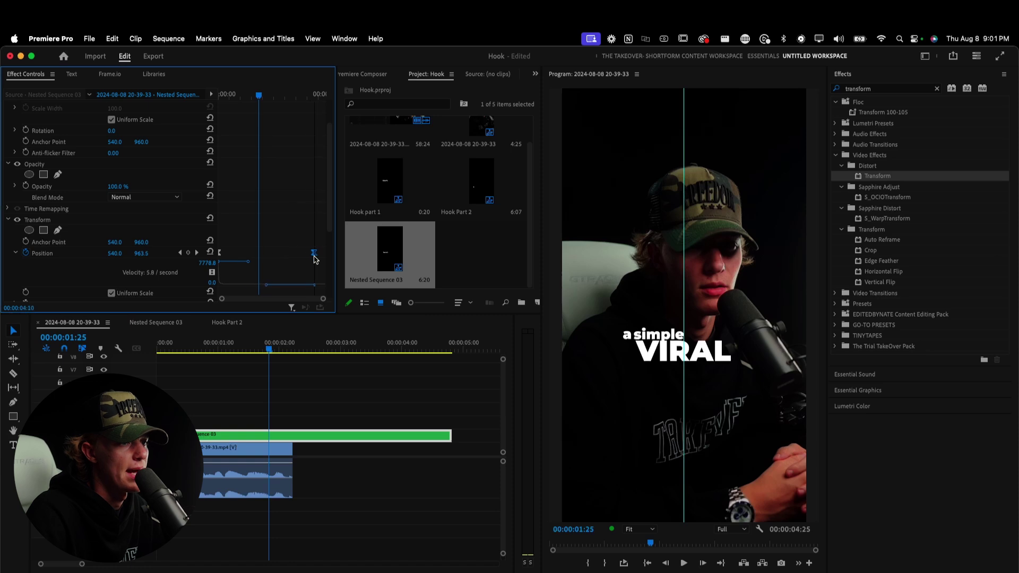
key("Home")
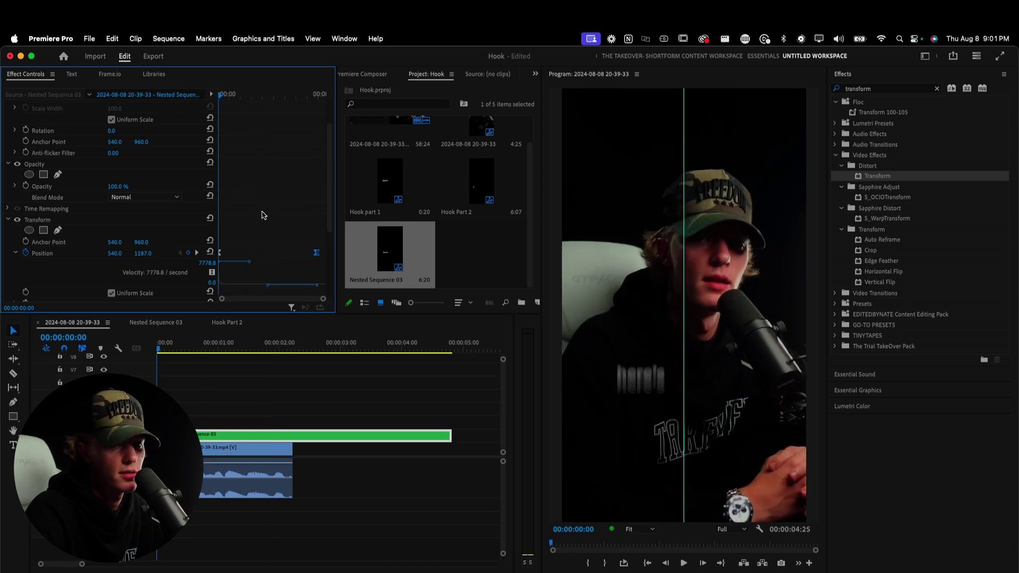
key("space")
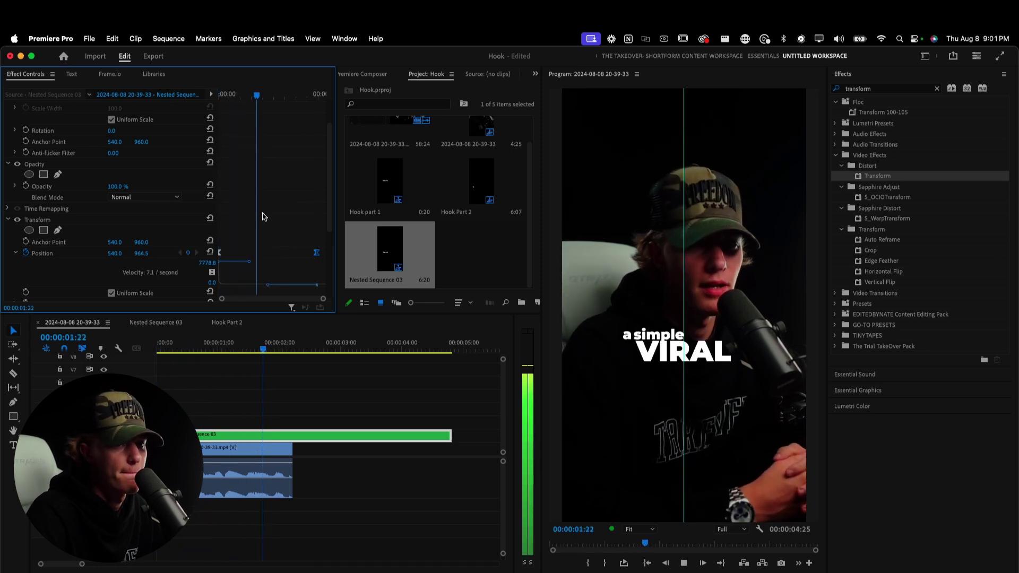
key("space")
key("Home")
key("space")
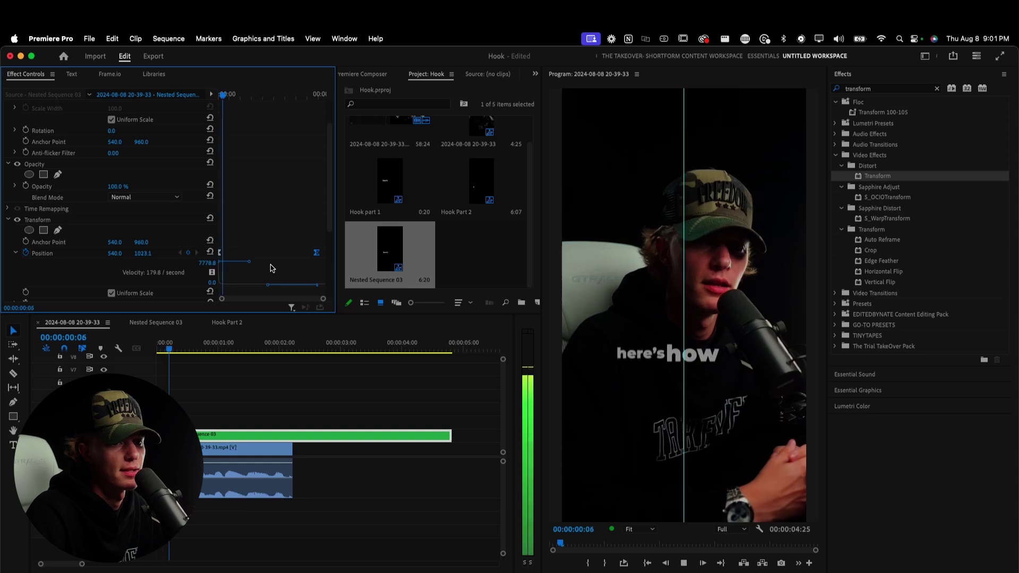
key("space")
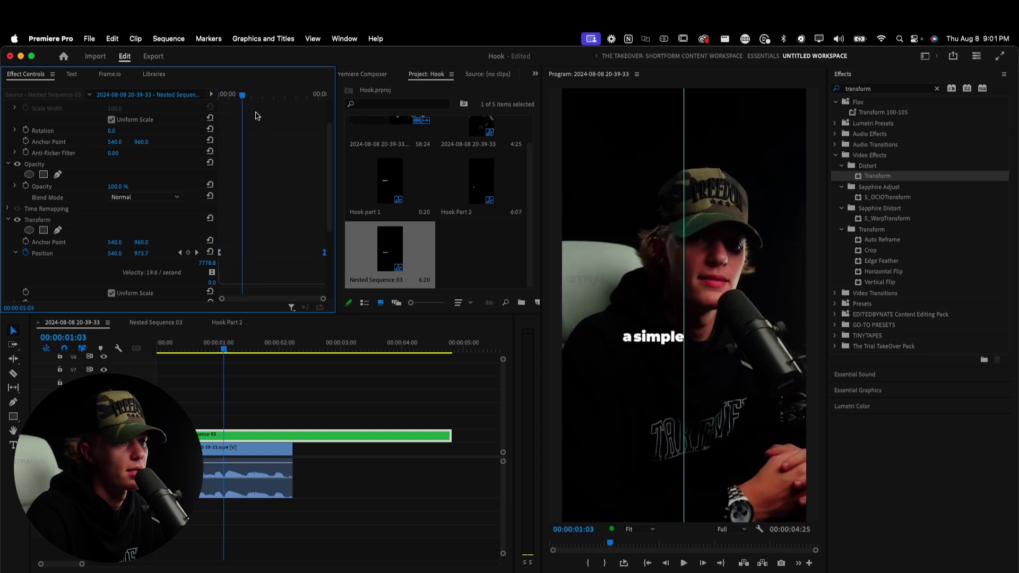
key("Home")
key("space")
- Split Nested Sequence 03 at the end of the footage, delete the excess part, and play the sequence from the start
key("c")
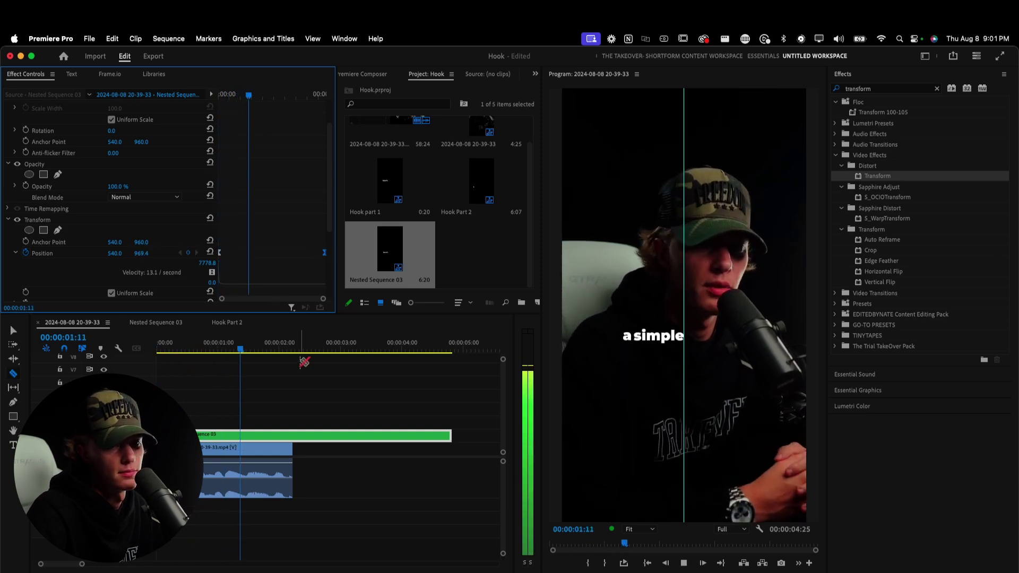
key("space")
left_click(293, 435)
key("v")
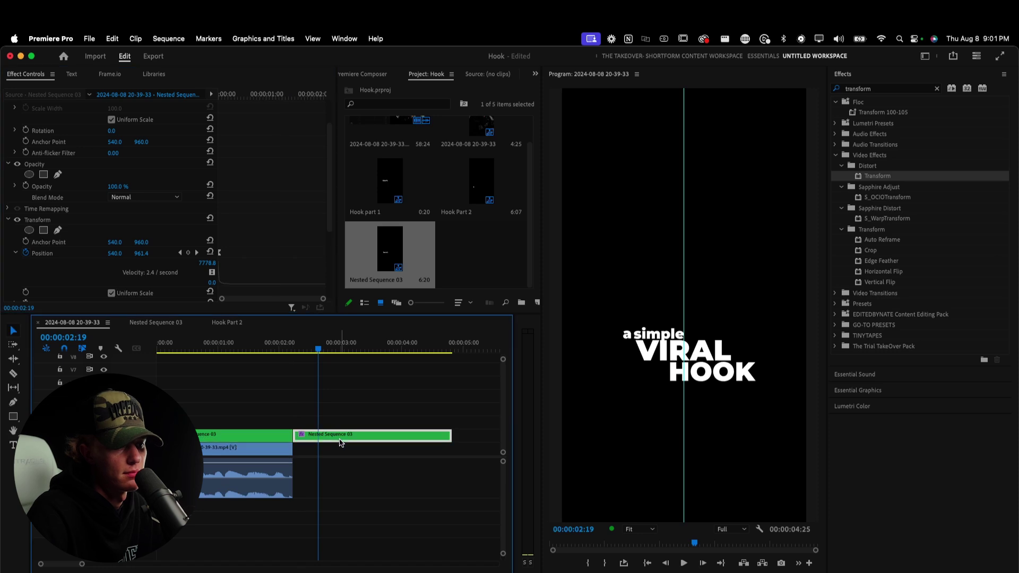
key("Delete")
key("Home")
key("space")
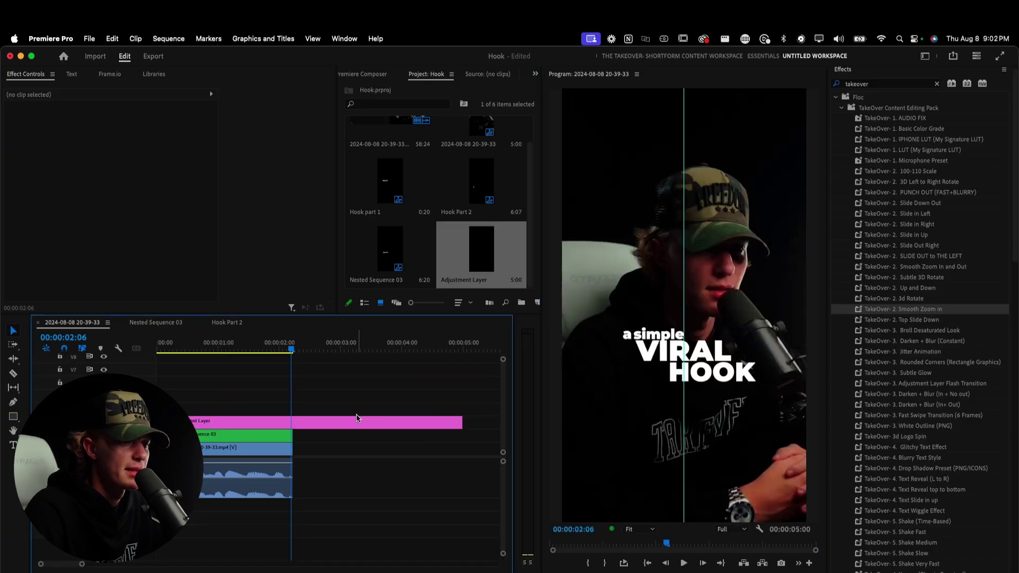
- Search the effects for "transform" and apply the Distort Transform effect to the adjustment layer above the captions
left_click_drag(884, 85, 858, 84)
type("transform")
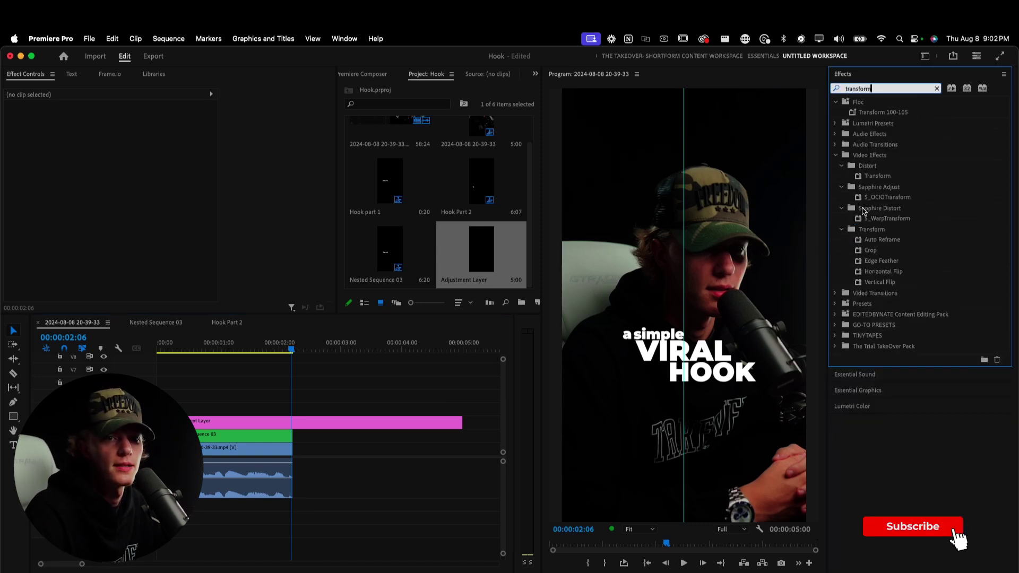
left_click_drag(877, 175, 307, 422)
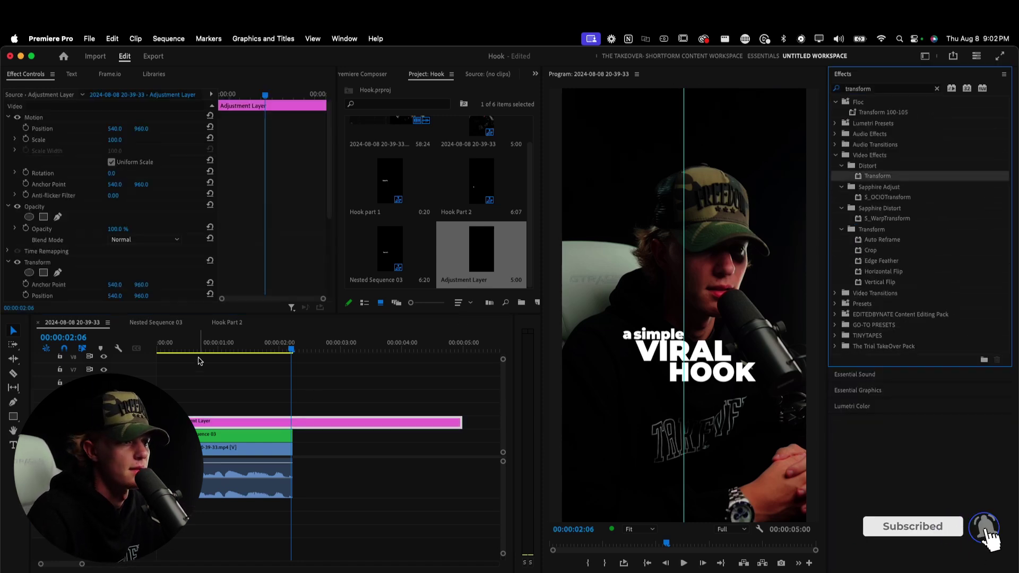
- Set the adjustment layer's Transform Shutter Angle to 360 without the composition's shutter, and keyframe Scale from 143 at the start to 100 at 00:00:03:18
key("Home")
left_click(25, 184)
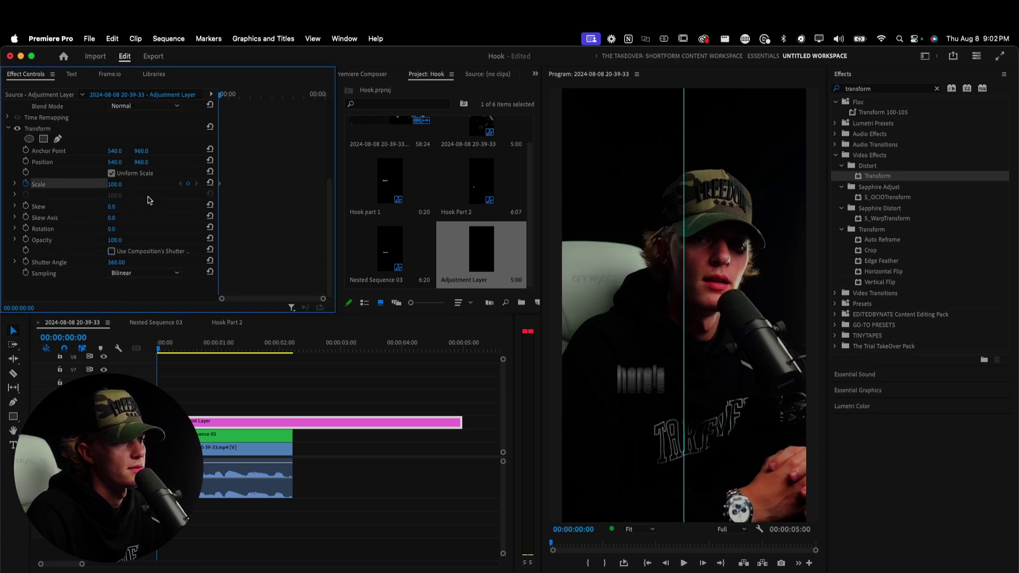
left_click_drag(128, 186, 151, 186)
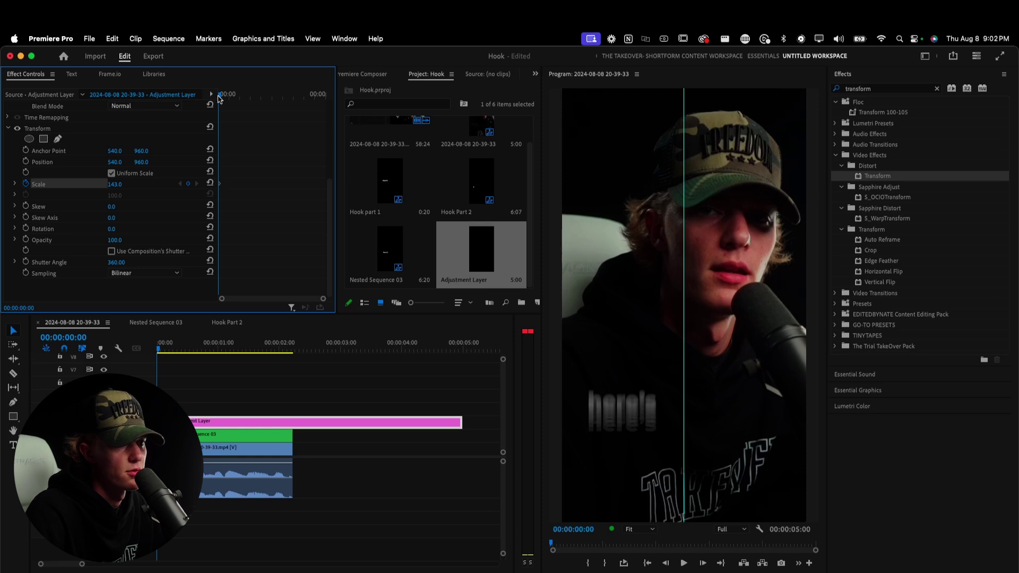
left_click_drag(218, 98, 295, 98)
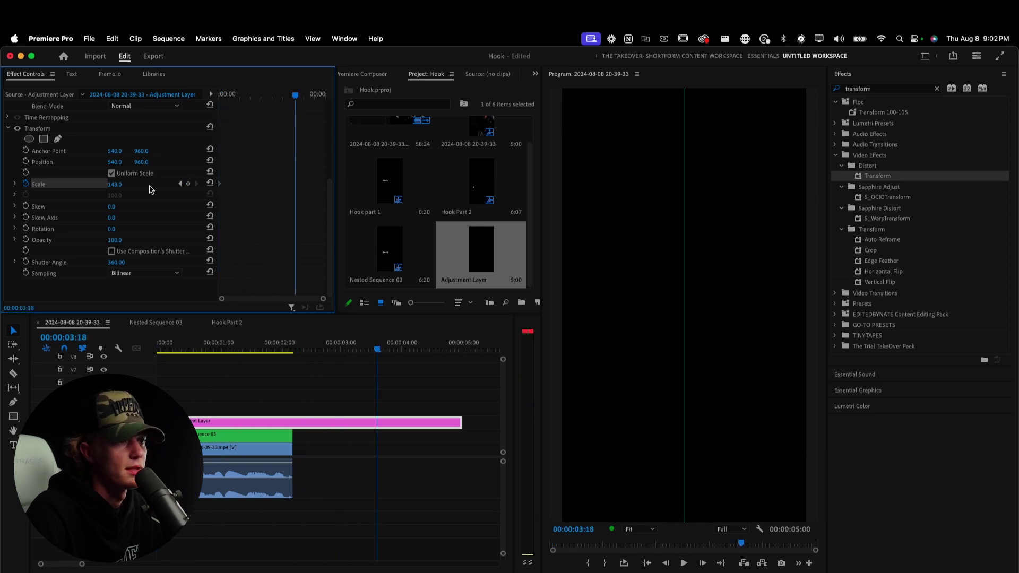
right_click(121, 181)
left_click(195, 185)
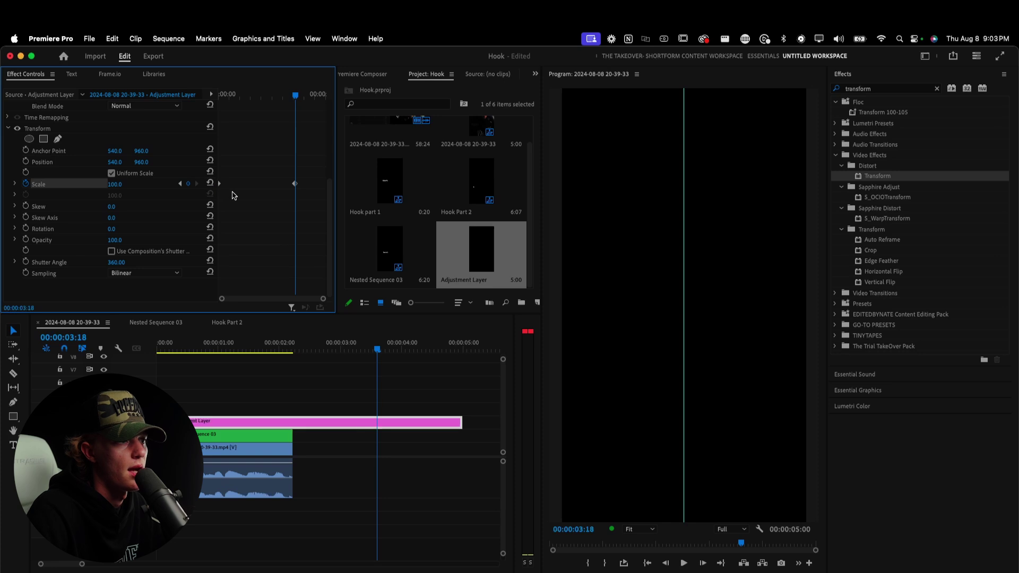
- Switch the adjustment layer's Transform Scale keyframes to Bezier and shape their velocity curve so the zoom starts fast and eases out
left_click_drag(287, 99, 258, 98)
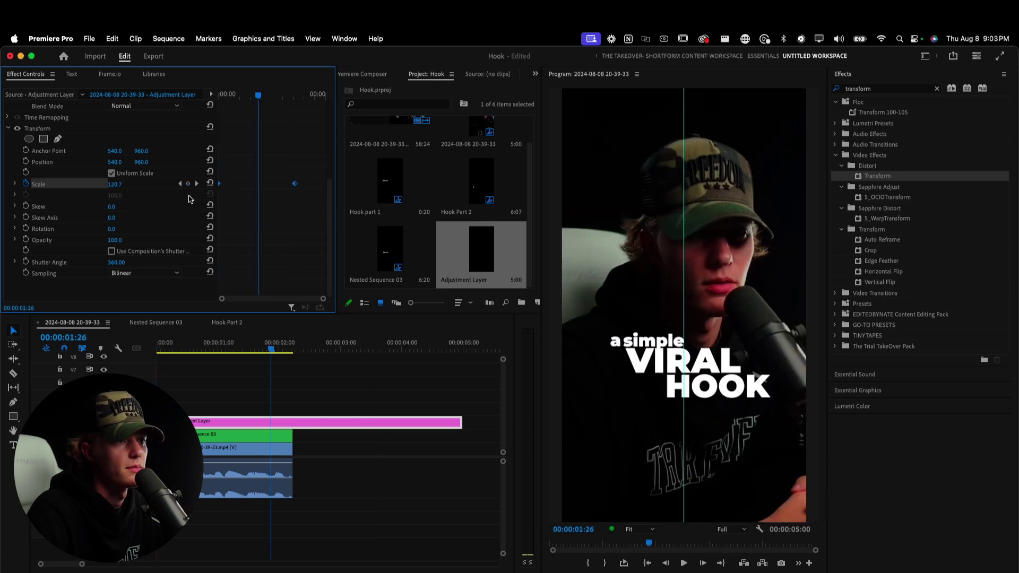
right_click(295, 184)
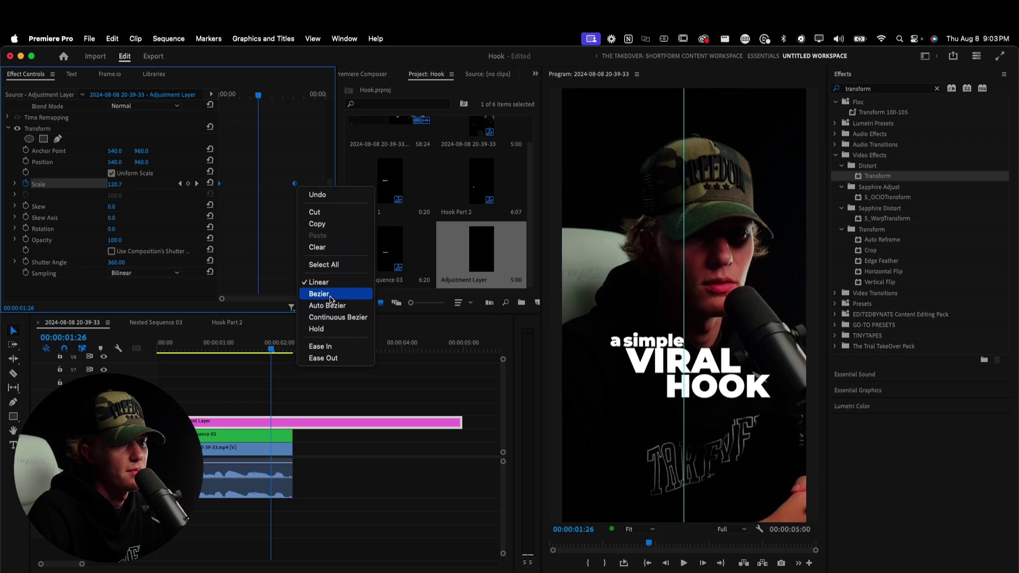
left_click(330, 294)
left_click(16, 184)
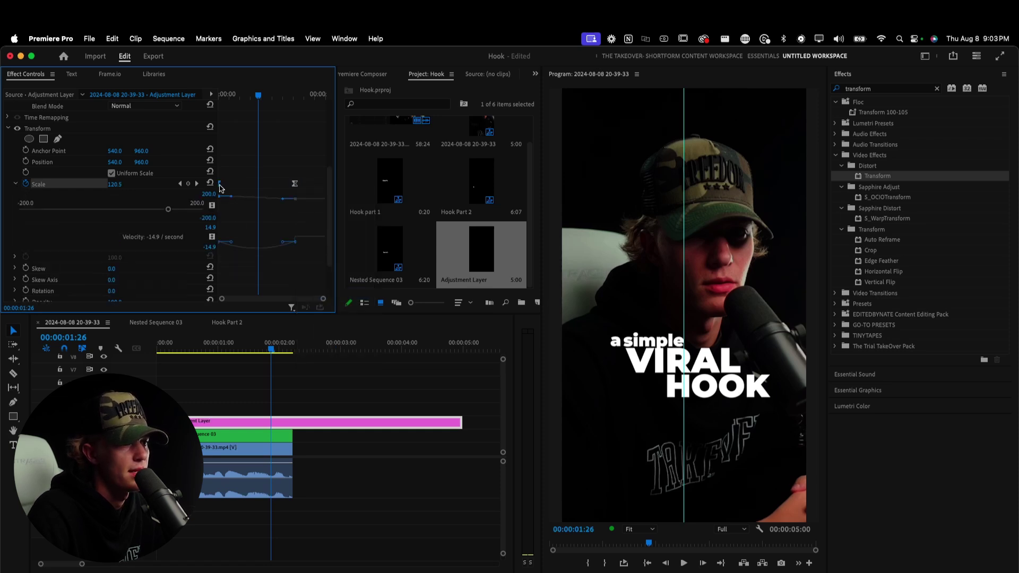
mouse_move(231, 243)
left_mouse_down()
mouse_move(224, 242)
mouse_move(231, 203)
mouse_move(205, 189)
mouse_move(268, 241)
mouse_move(215, 250)
left_mouse_up()
key("super+z")
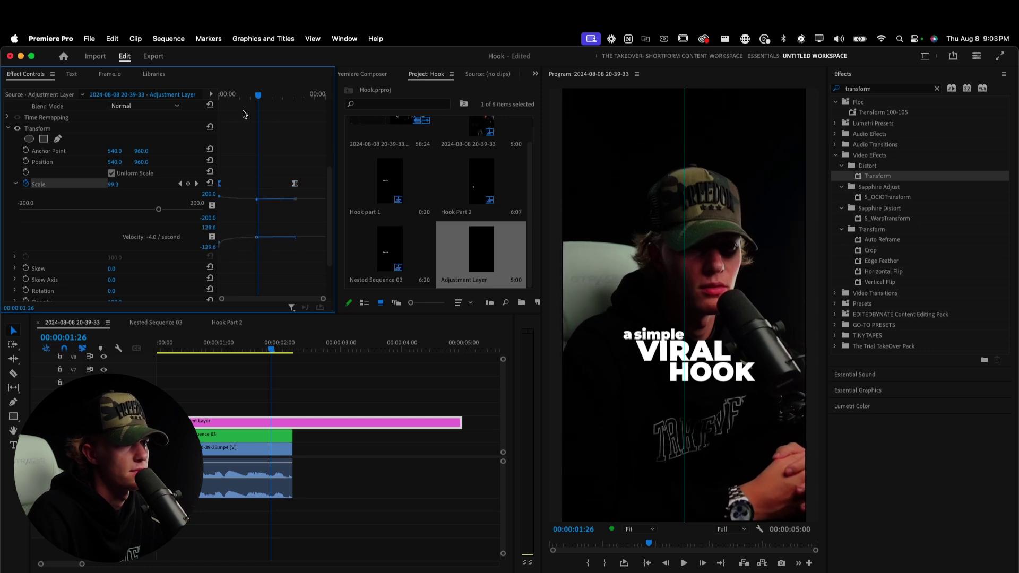
- Play the zoom from the sequence start, increase the adjustment layer's starting Transform Scale, and replay the hook from 00:00:00:00
left_click_drag(240, 95, 207, 98)
key("space")
key("space")
left_click_drag(114, 185, 128, 186)
key("space")
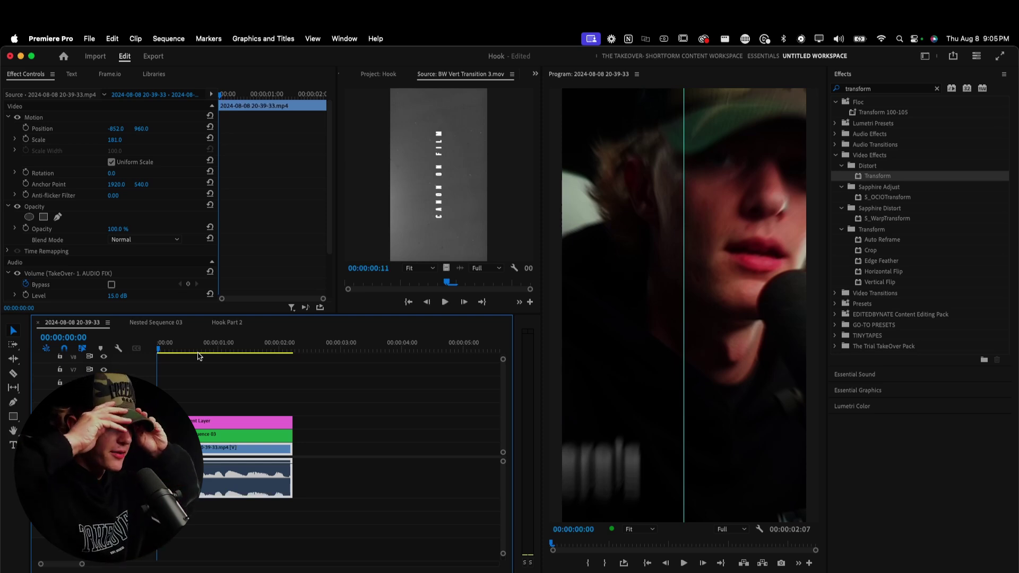
key("space")
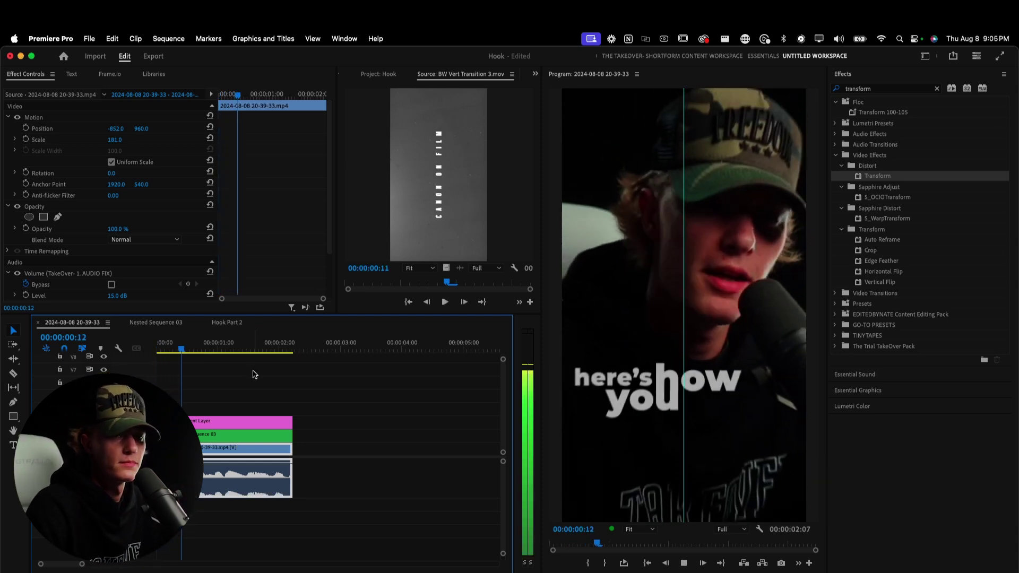